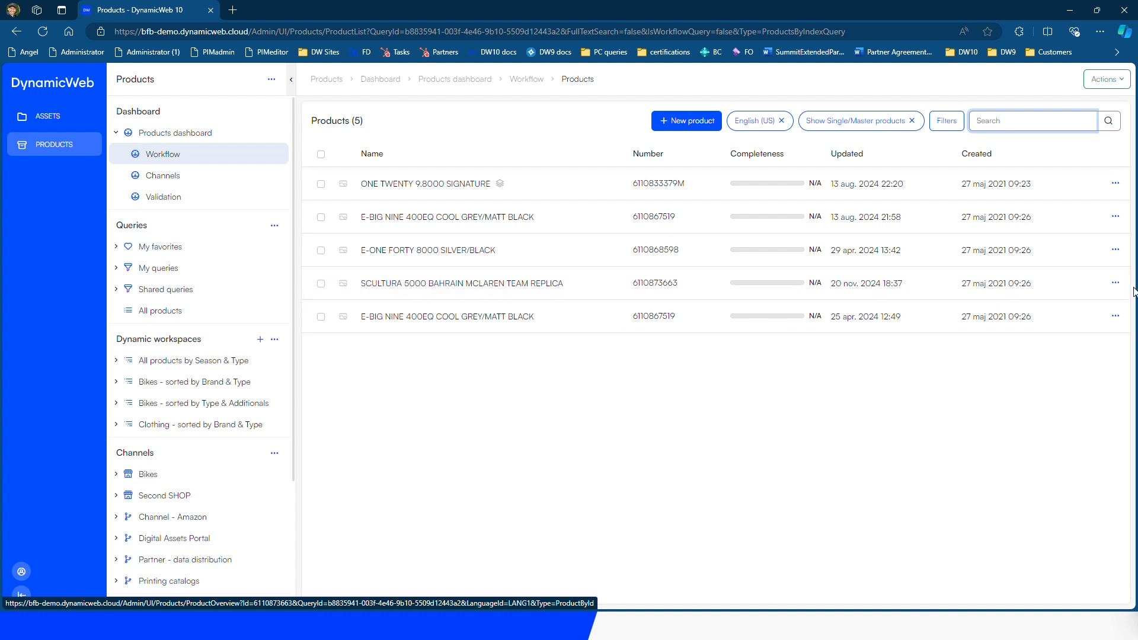
# Edit the SCULTURA 5000 product, choosing Merida as manufacturer and entering a 6500 price
pyautogui.click(1115, 283)
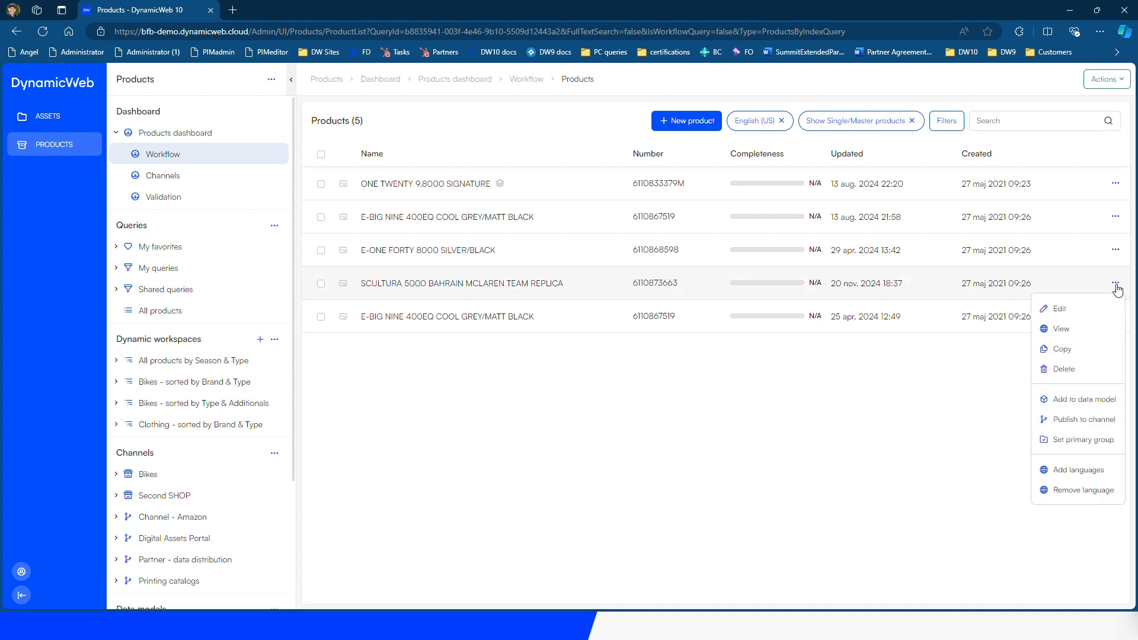
pyautogui.click(1074, 310)
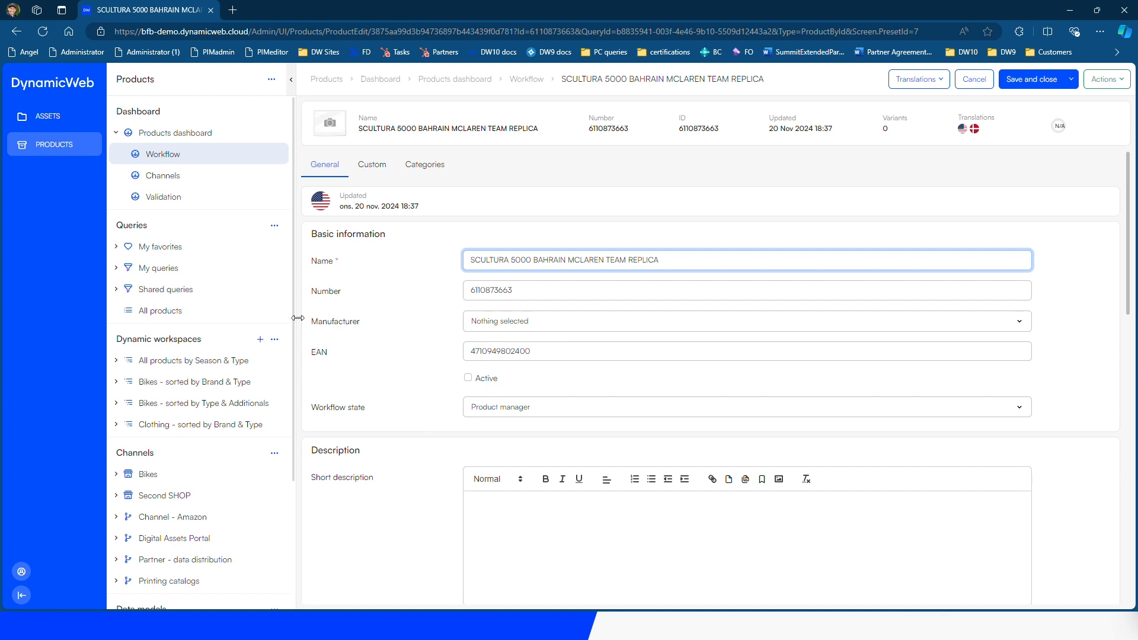
pyautogui.click(515, 326)
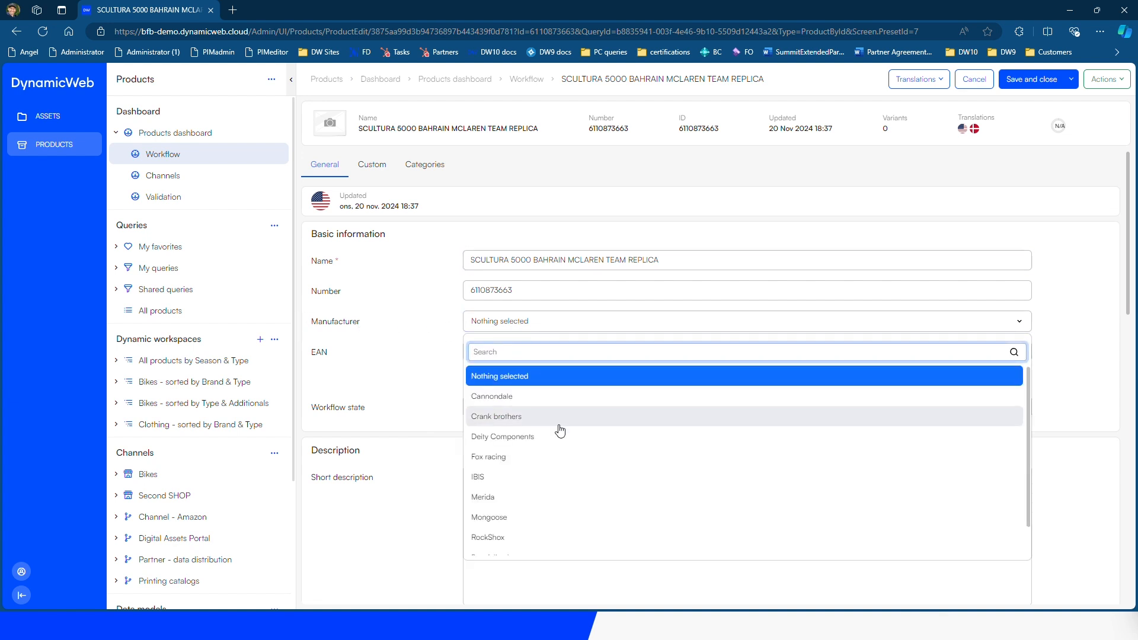
pyautogui.write('mer')
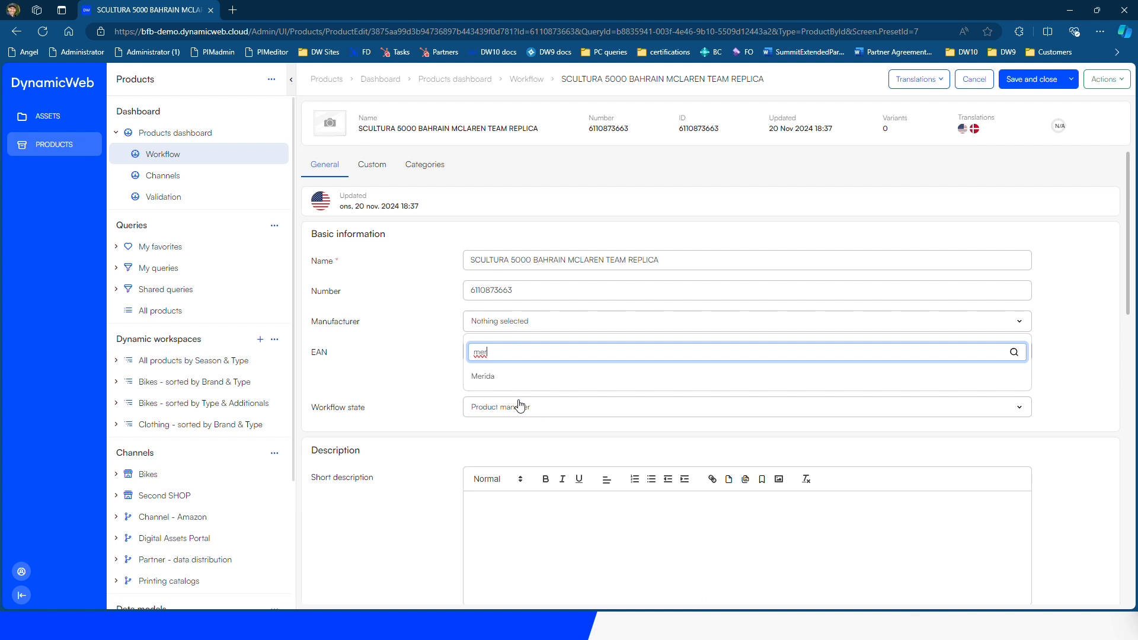
pyautogui.click(487, 377)
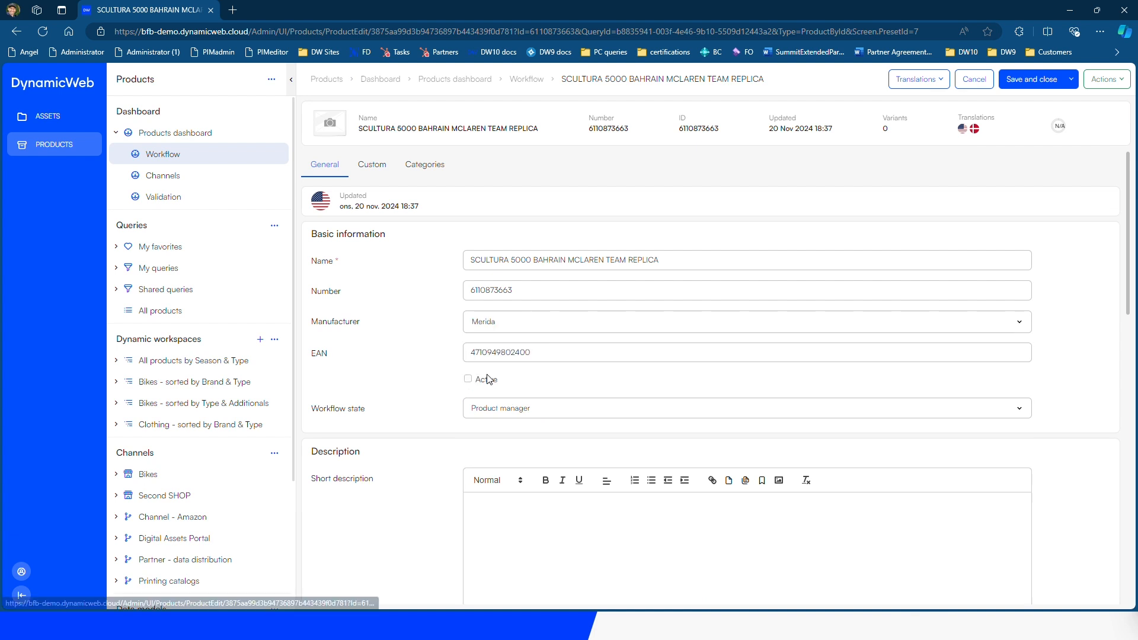
pyautogui.scroll(-8, 424, 408)
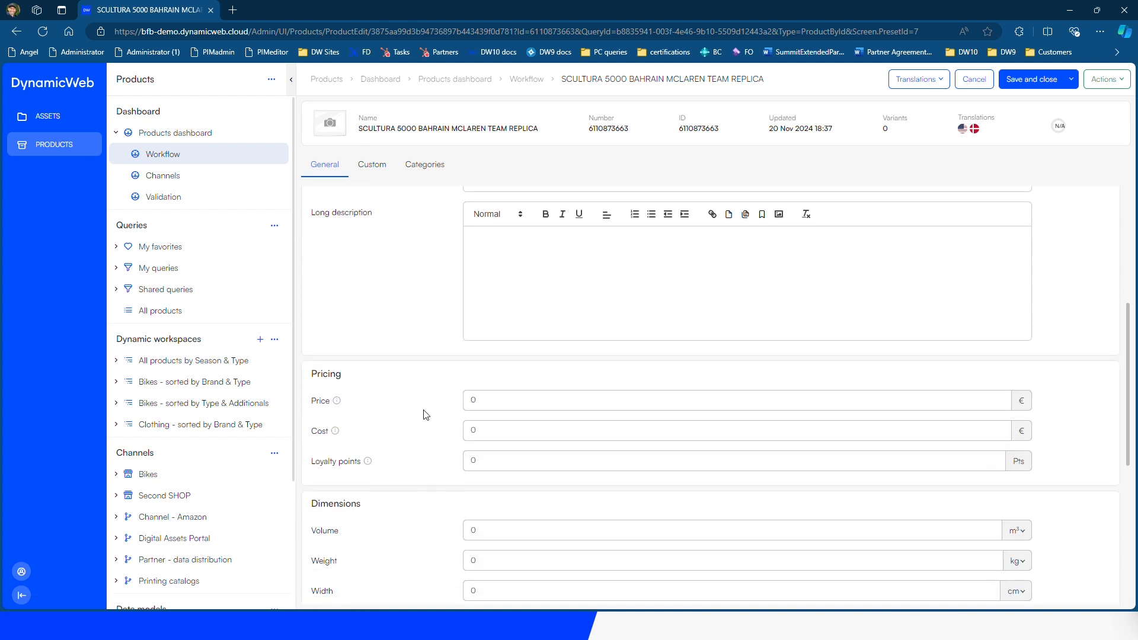
pyautogui.click(482, 403)
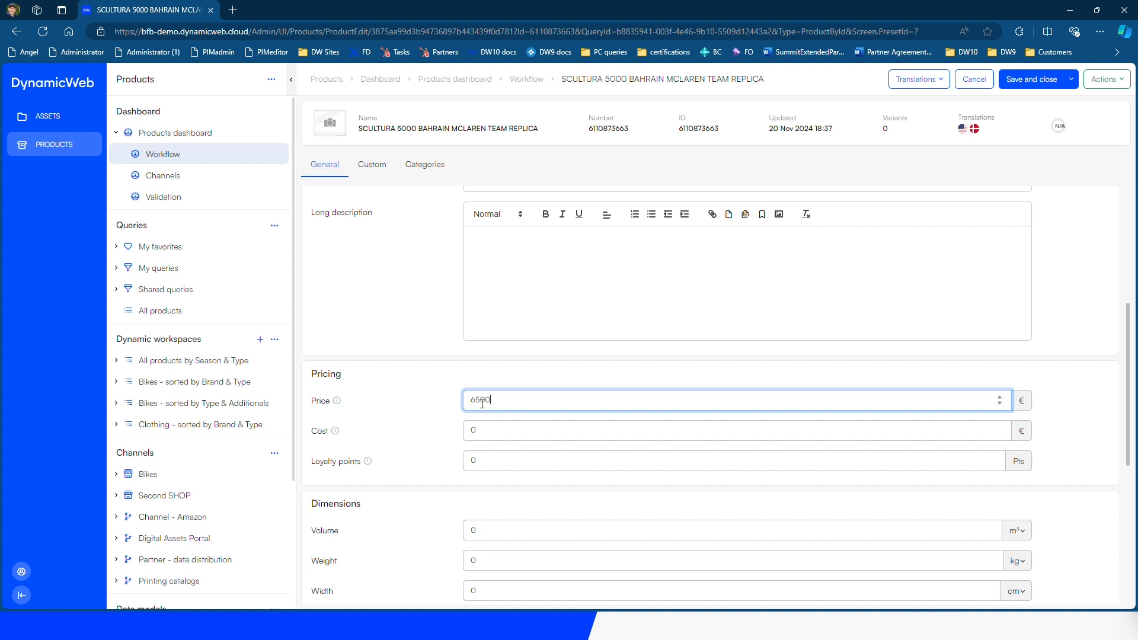
pyautogui.click(434, 402)
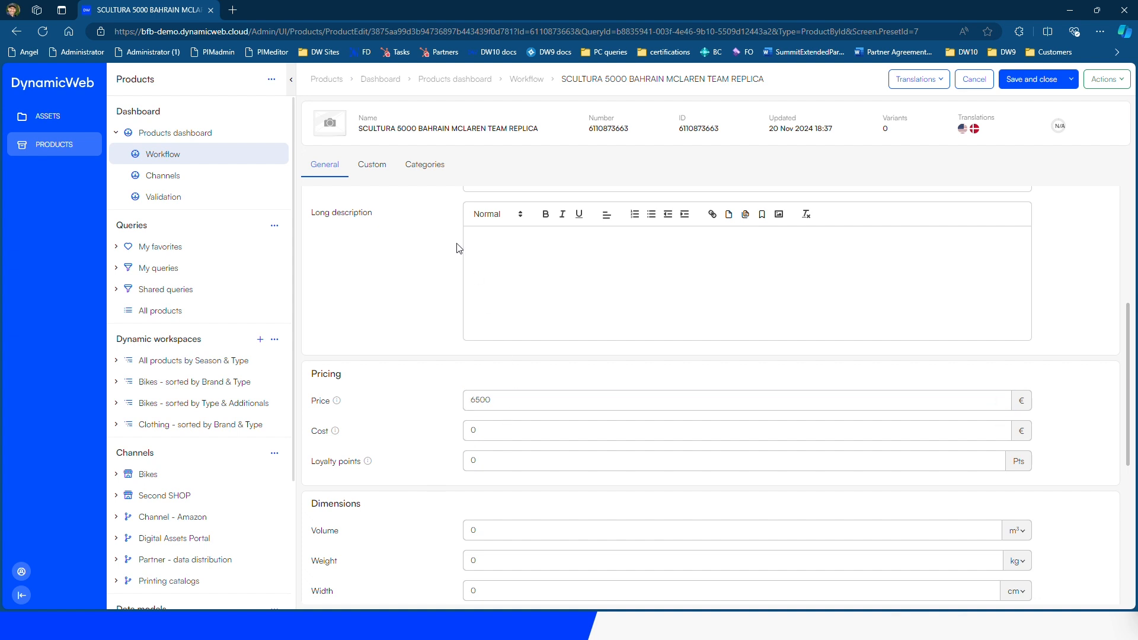
pyautogui.click(425, 166)
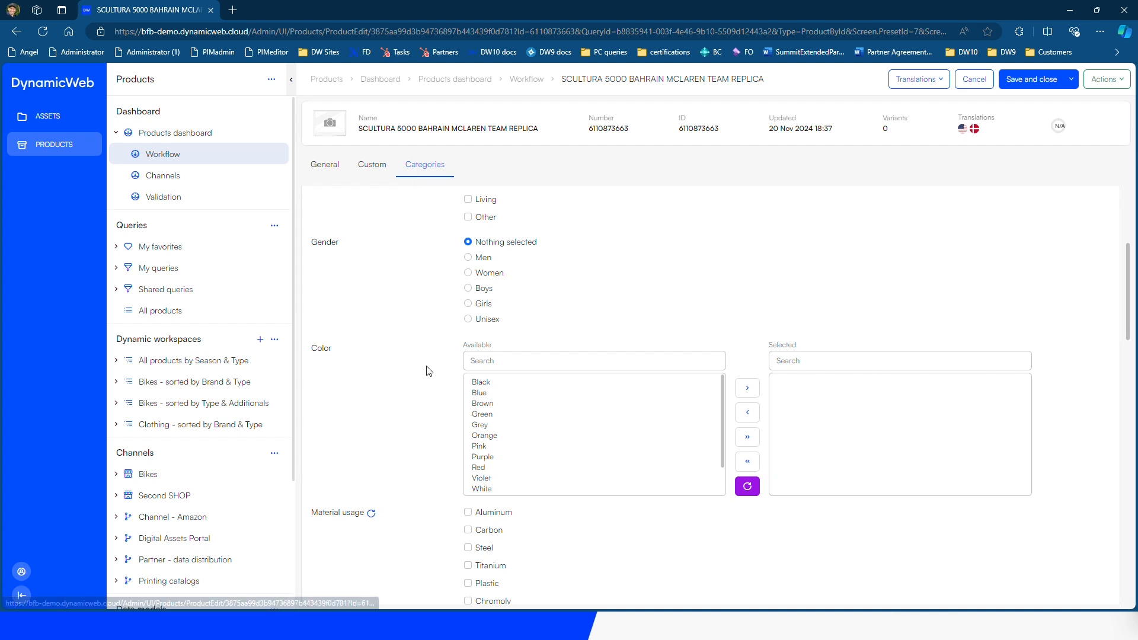
# Tick the Sporty and Bicycle Race categories for the SCULTURA bike
pyautogui.scroll(4, 429, 371)
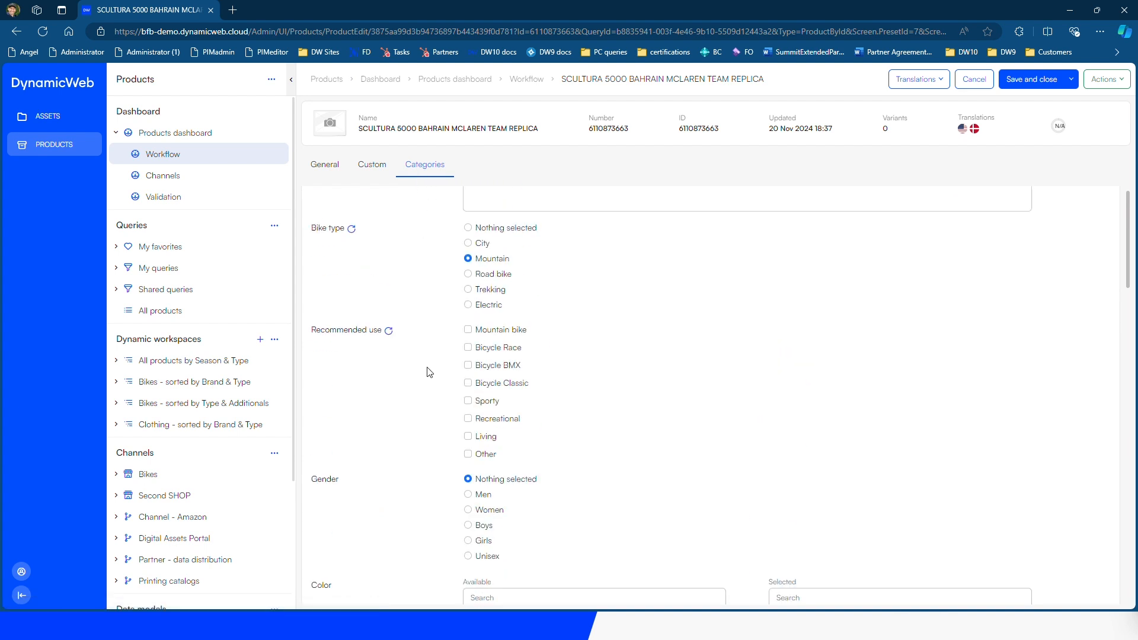
pyautogui.click(468, 401)
pyautogui.click(468, 348)
# Set the workflow state to Enrich technical details, then save and close the product
pyautogui.scroll(3, 613, 270)
pyautogui.click(329, 166)
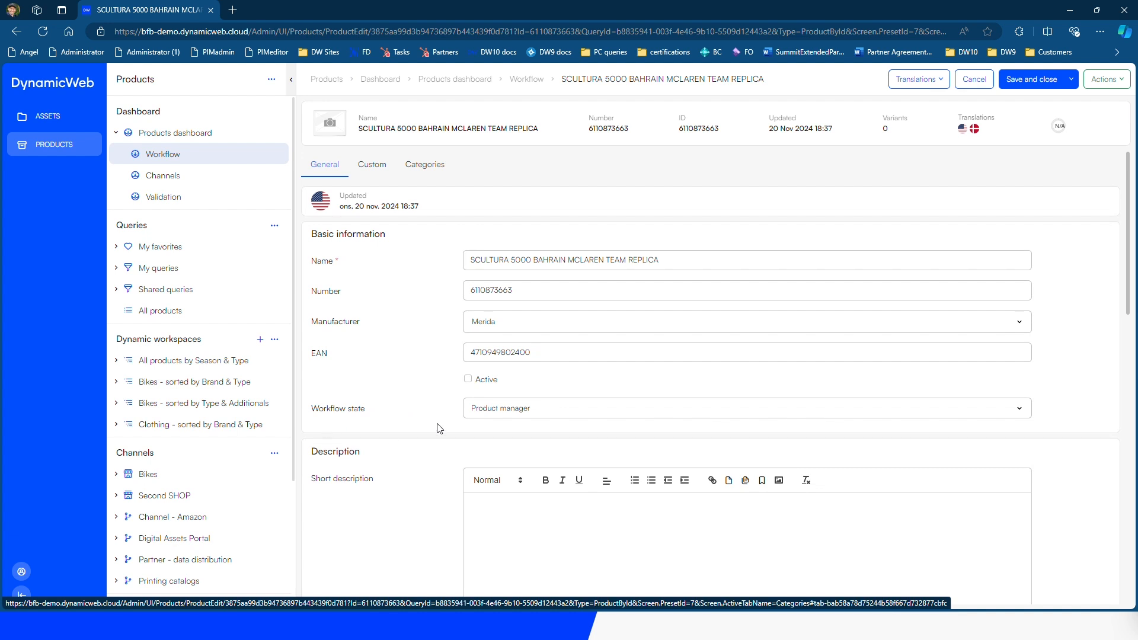
pyautogui.click(539, 418)
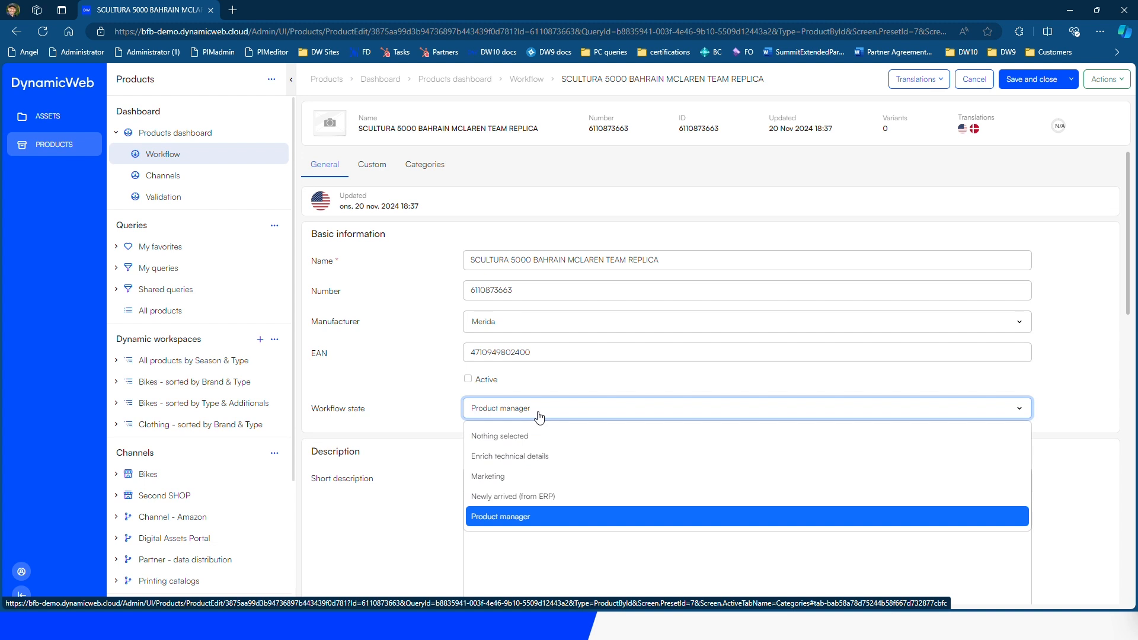
pyautogui.click(541, 460)
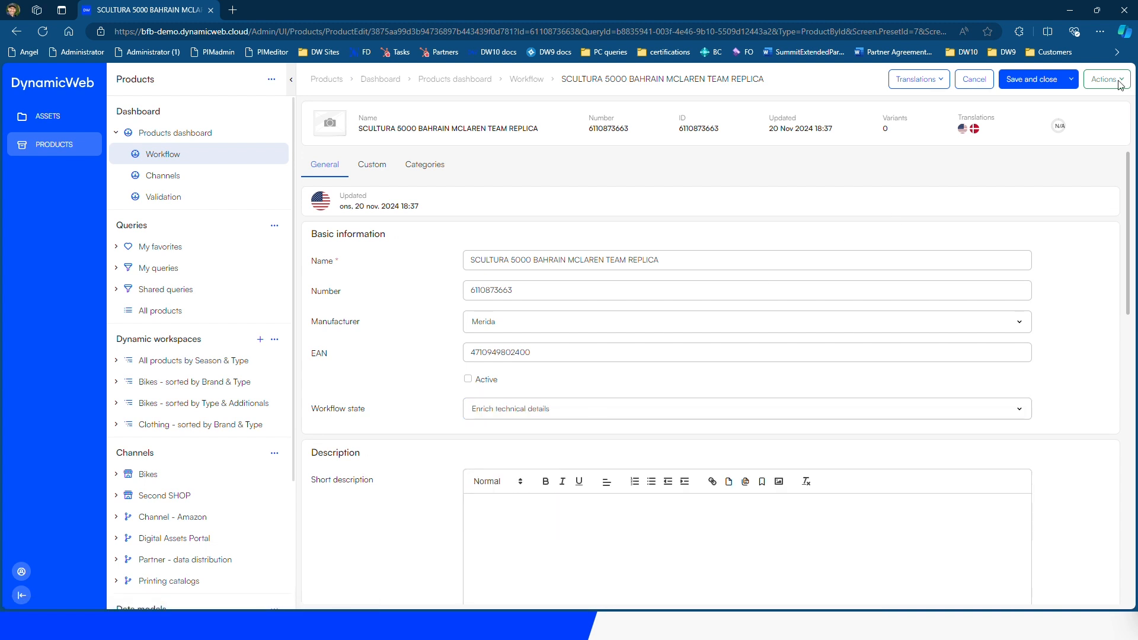
pyautogui.click(1031, 77)
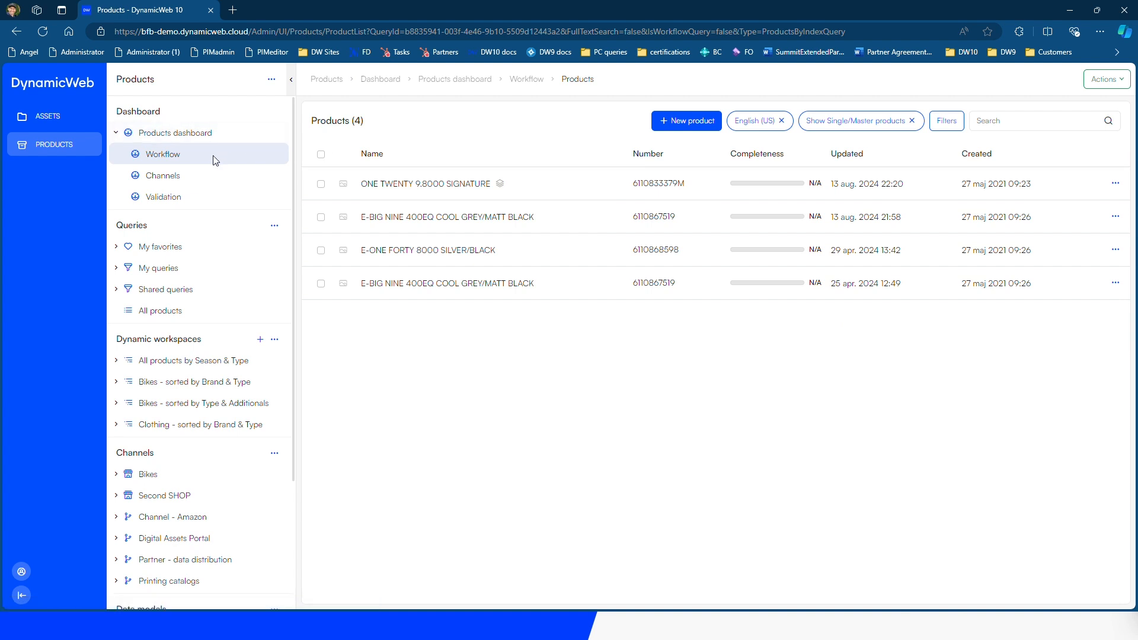
# From the 11-product workflow list, view SCULTURA 5000 and manage its assets
pyautogui.click(156, 162)
pyautogui.click(630, 168)
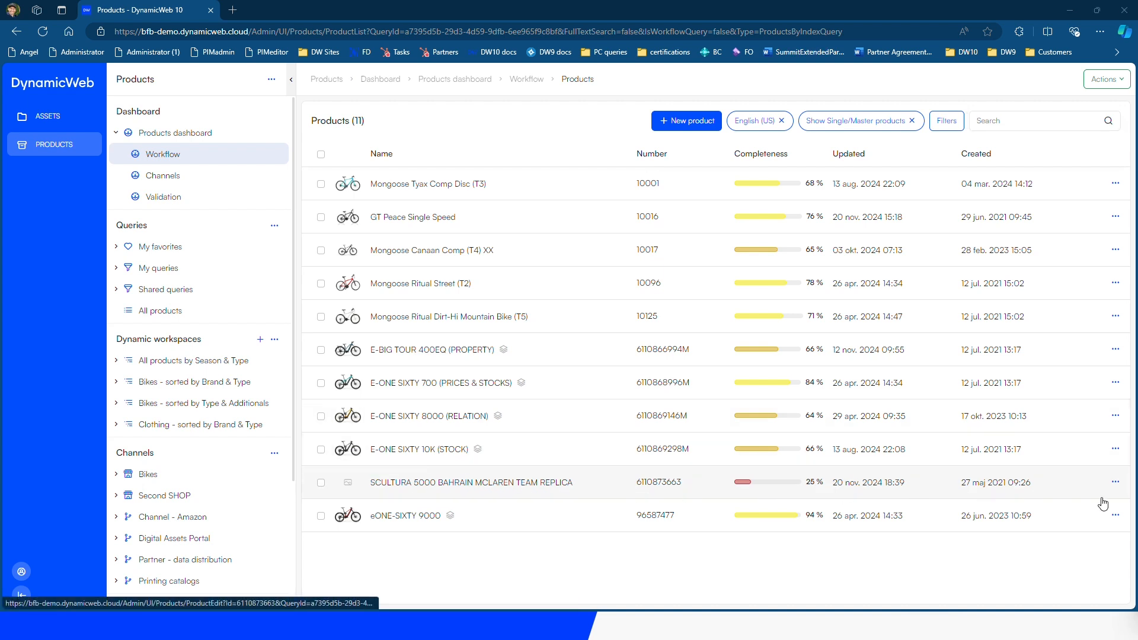
pyautogui.click(1115, 482)
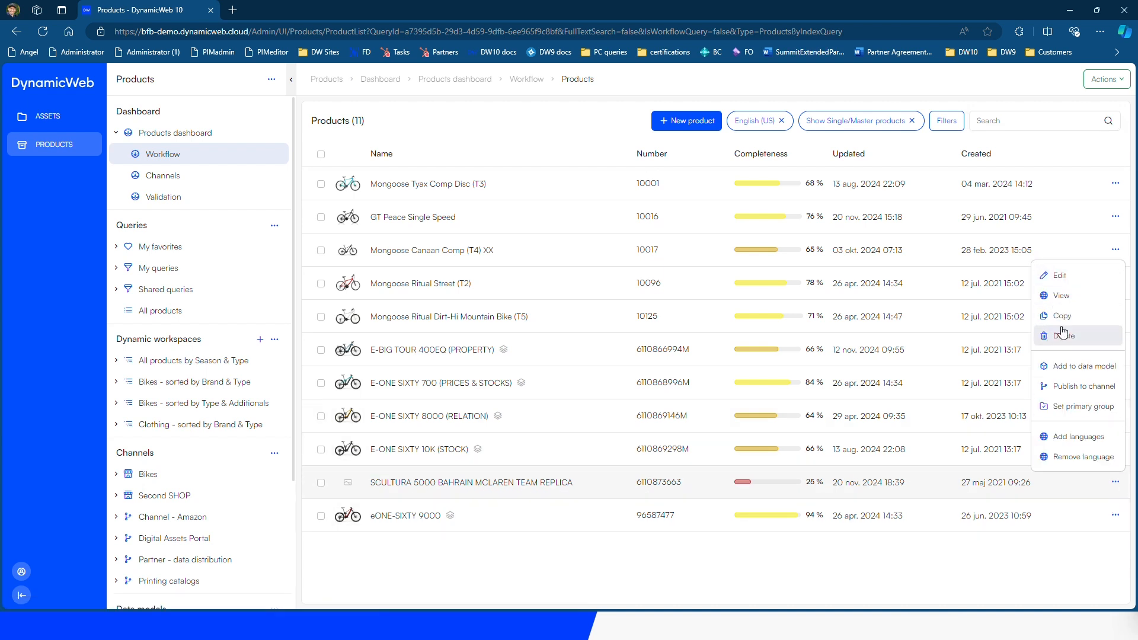
pyautogui.click(1064, 299)
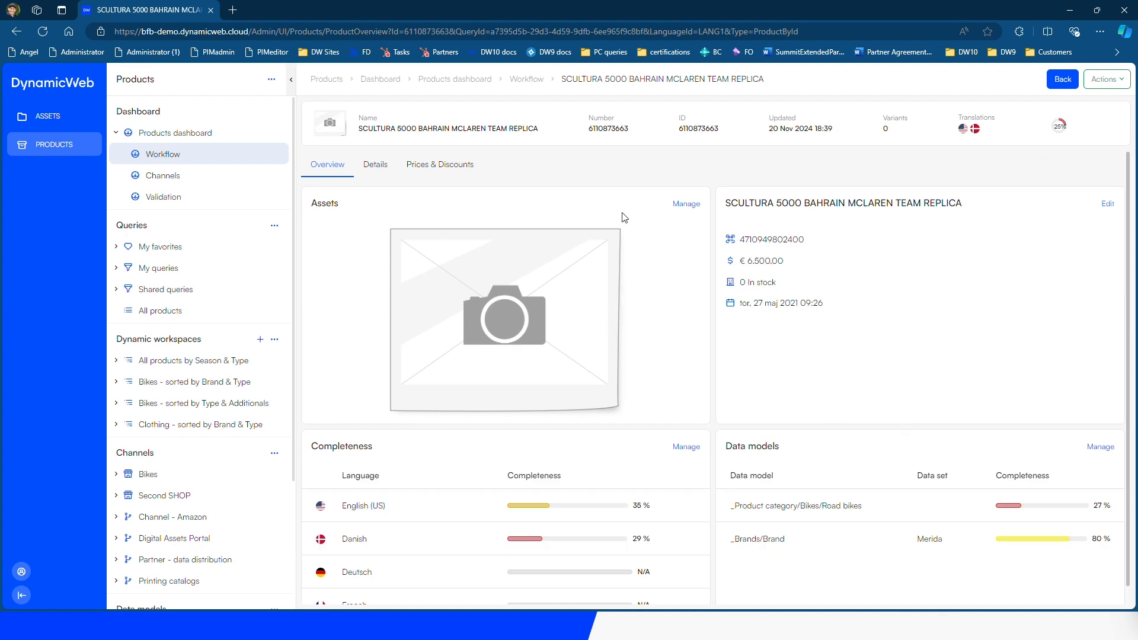
pyautogui.click(696, 213)
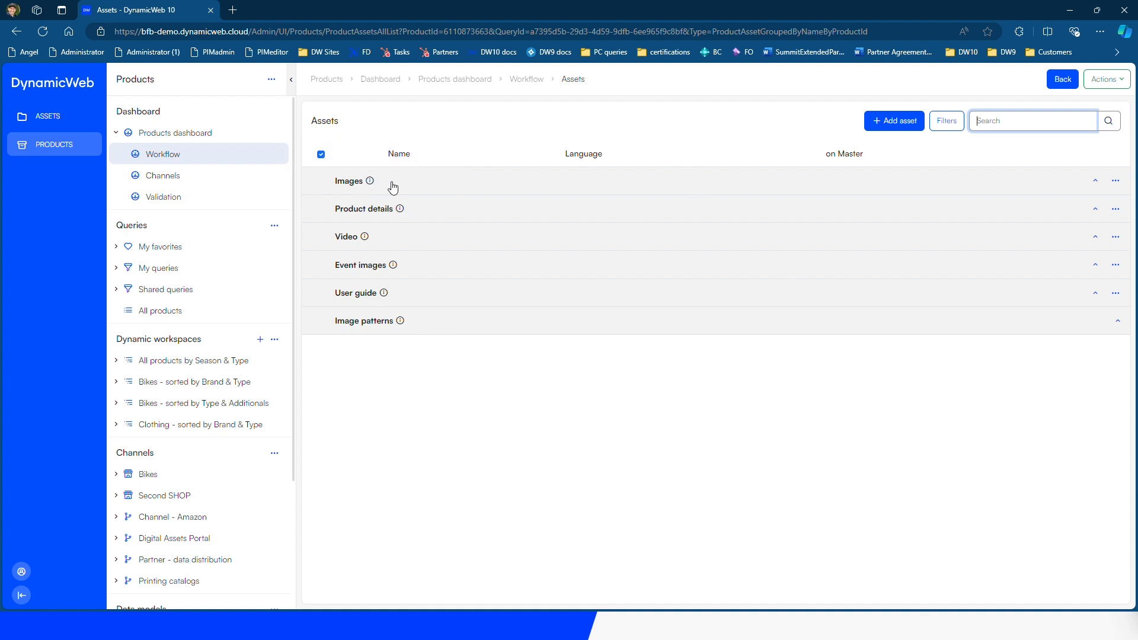
# Add an Images asset, browsing the media library to Images/Products/Bikes/Merida/Details/SCULTURA
pyautogui.click(1116, 181)
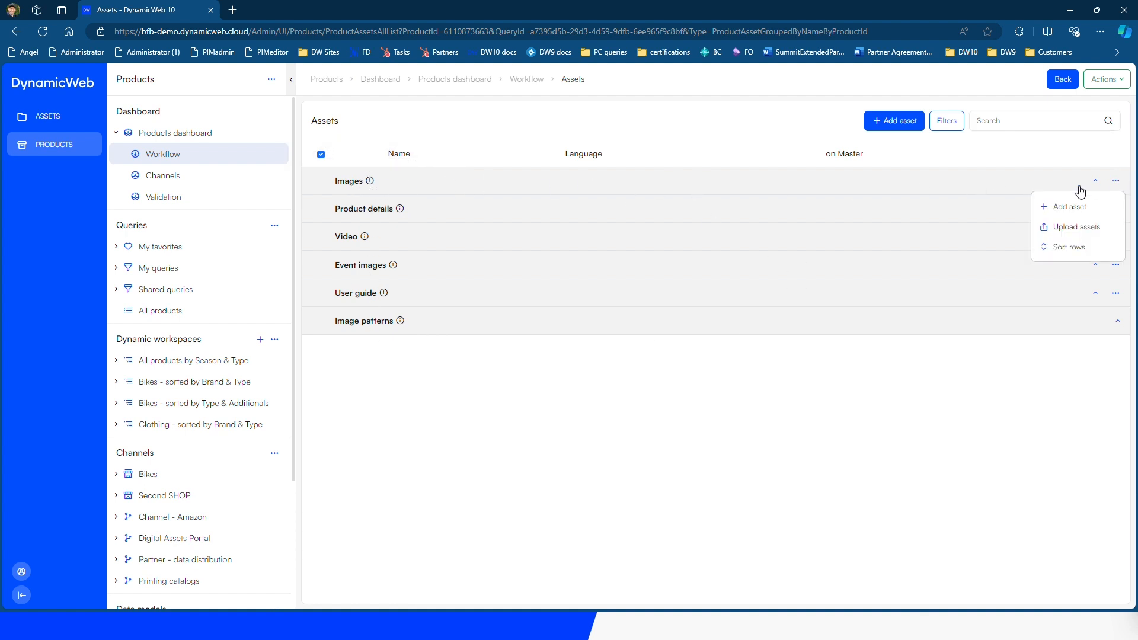
pyautogui.click(1072, 208)
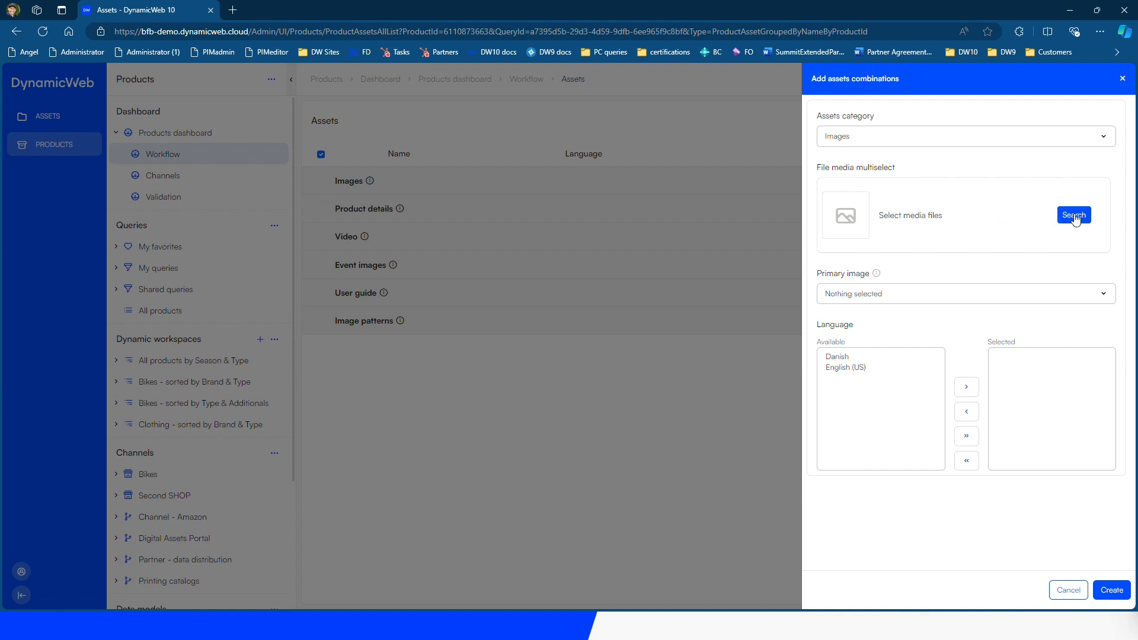
pyautogui.click(1076, 217)
pyautogui.click(1088, 273)
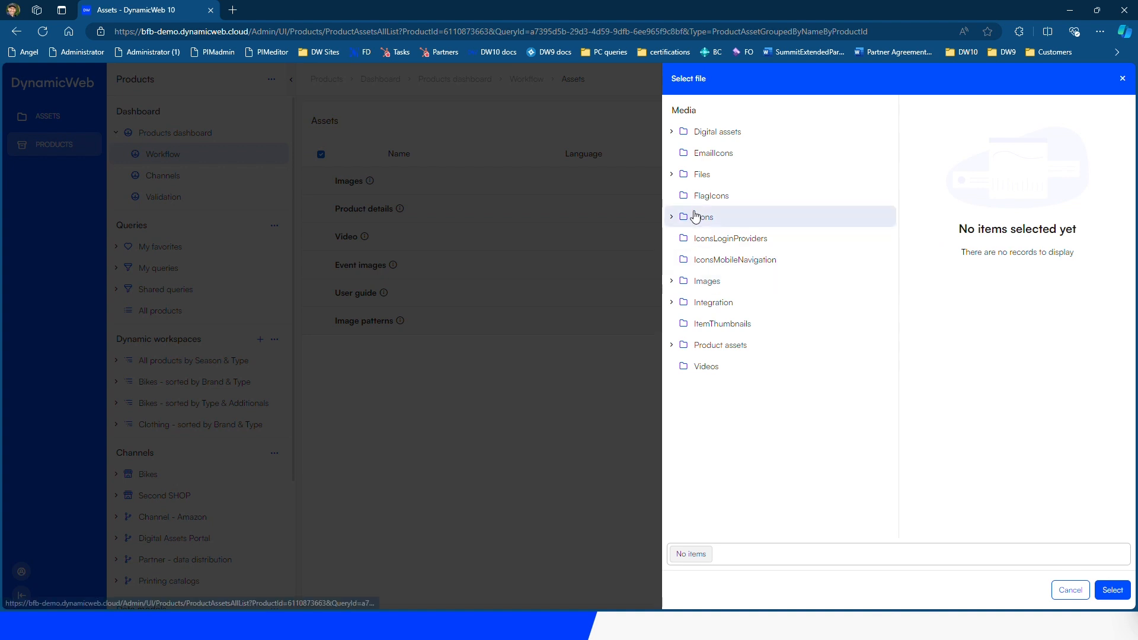
pyautogui.click(673, 282)
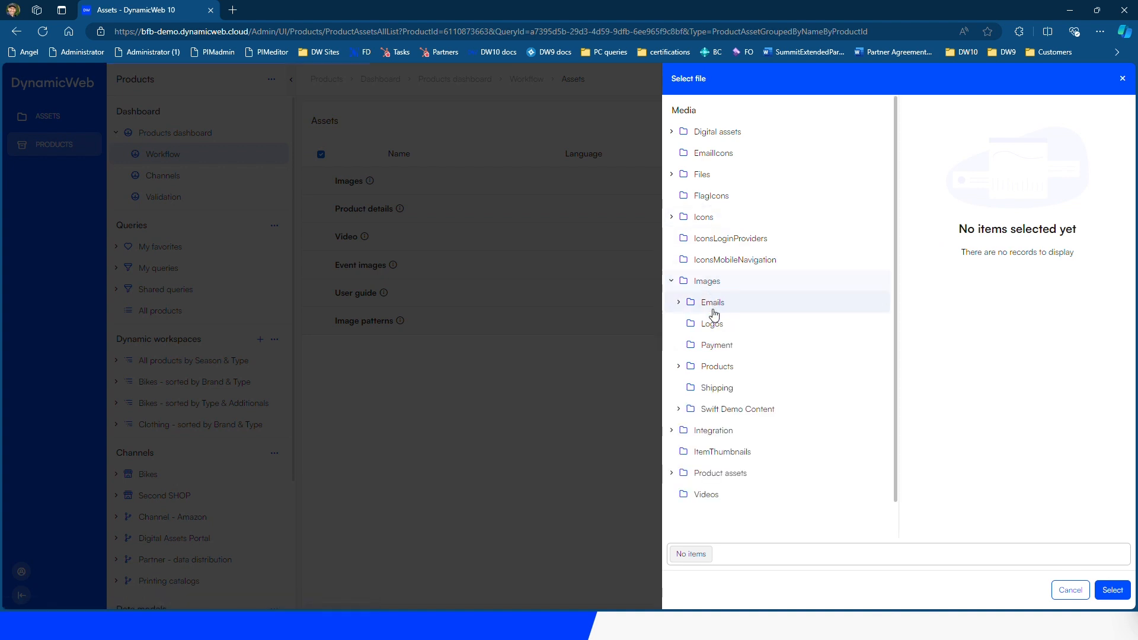
pyautogui.click(708, 368)
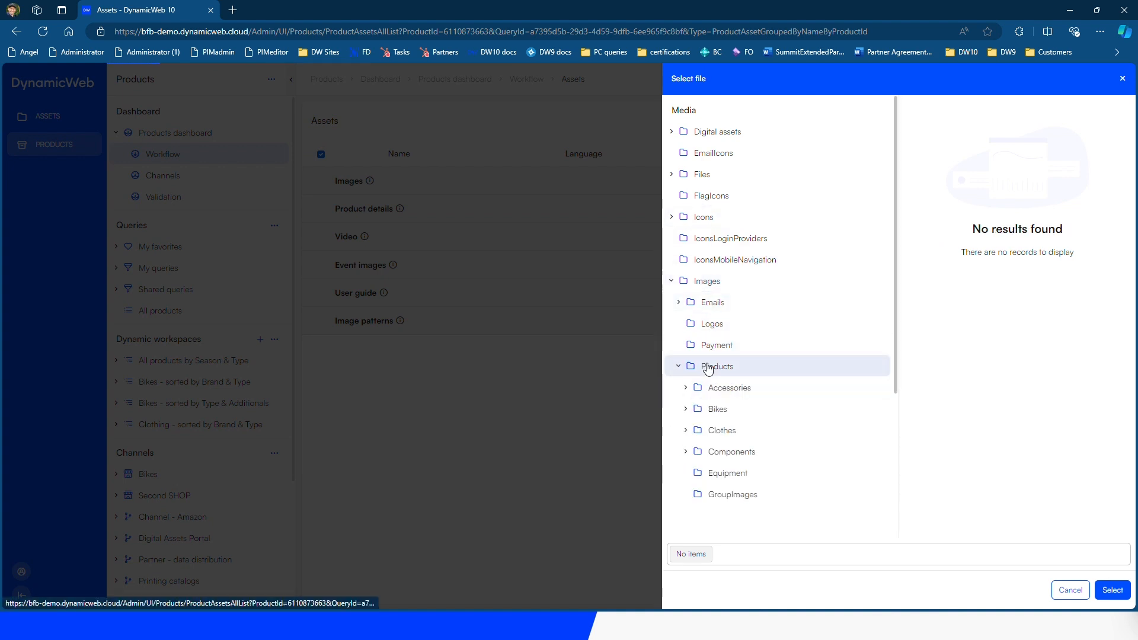
pyautogui.click(720, 410)
pyautogui.click(742, 431)
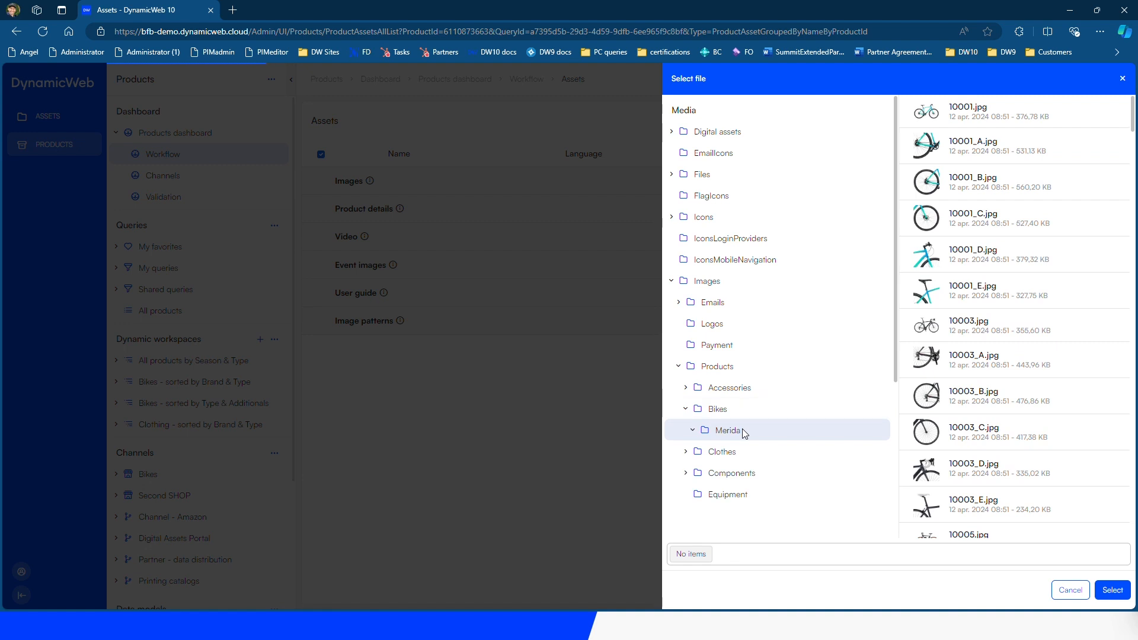
pyautogui.click(743, 453)
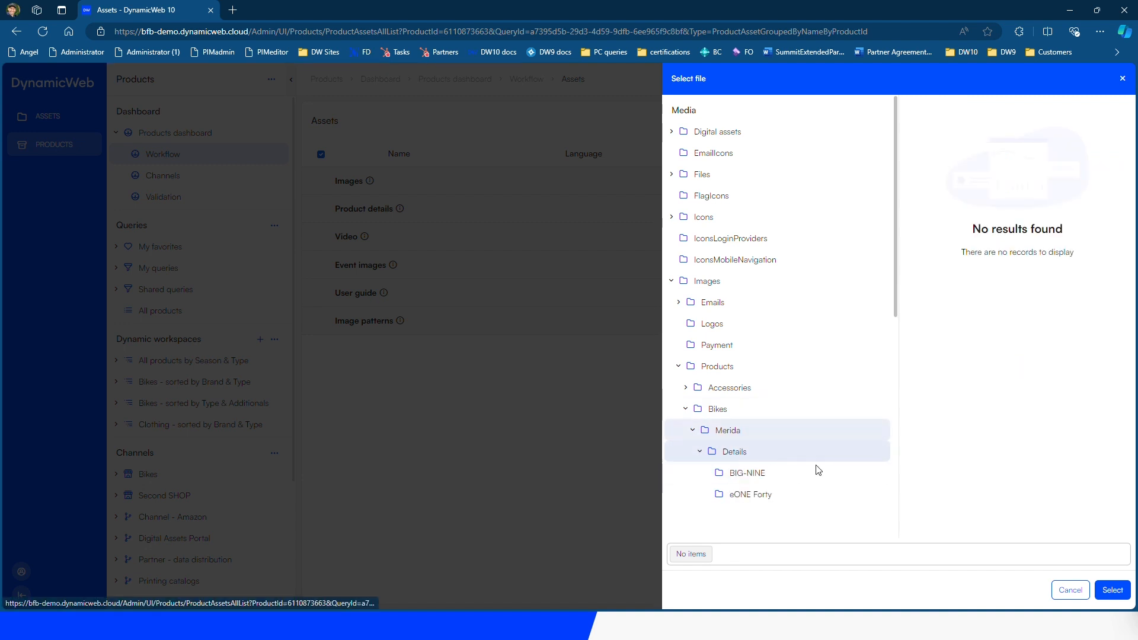
pyautogui.scroll(-3, 818, 470)
pyautogui.click(758, 381)
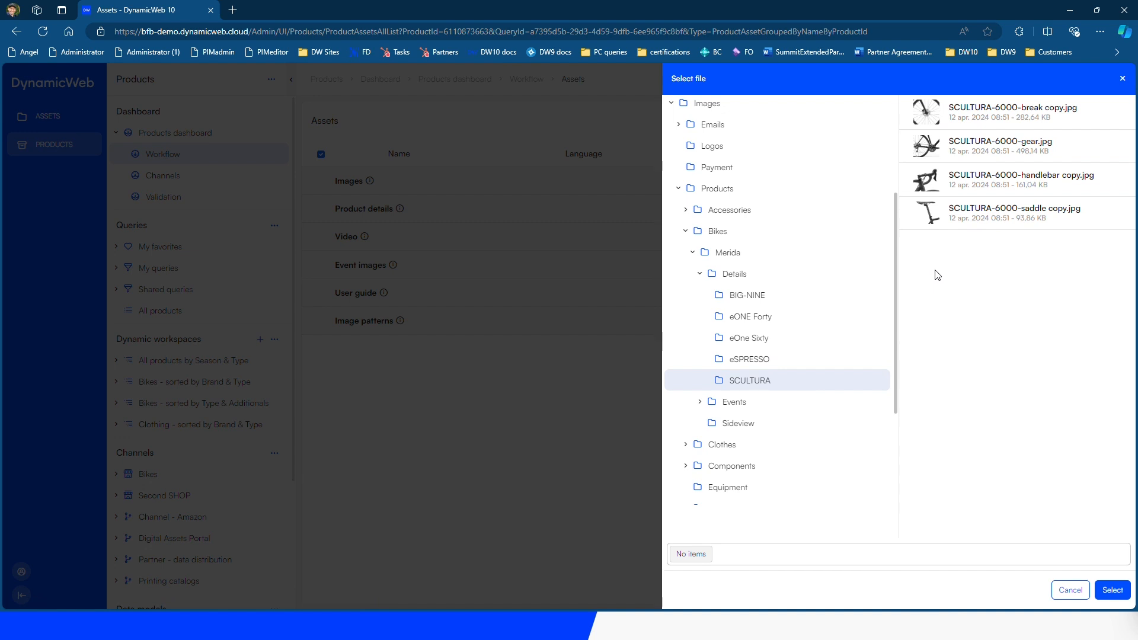
# Select SCULTURA-6000-gear.jpg, make it the primary image, and create the asset
pyautogui.click(986, 148)
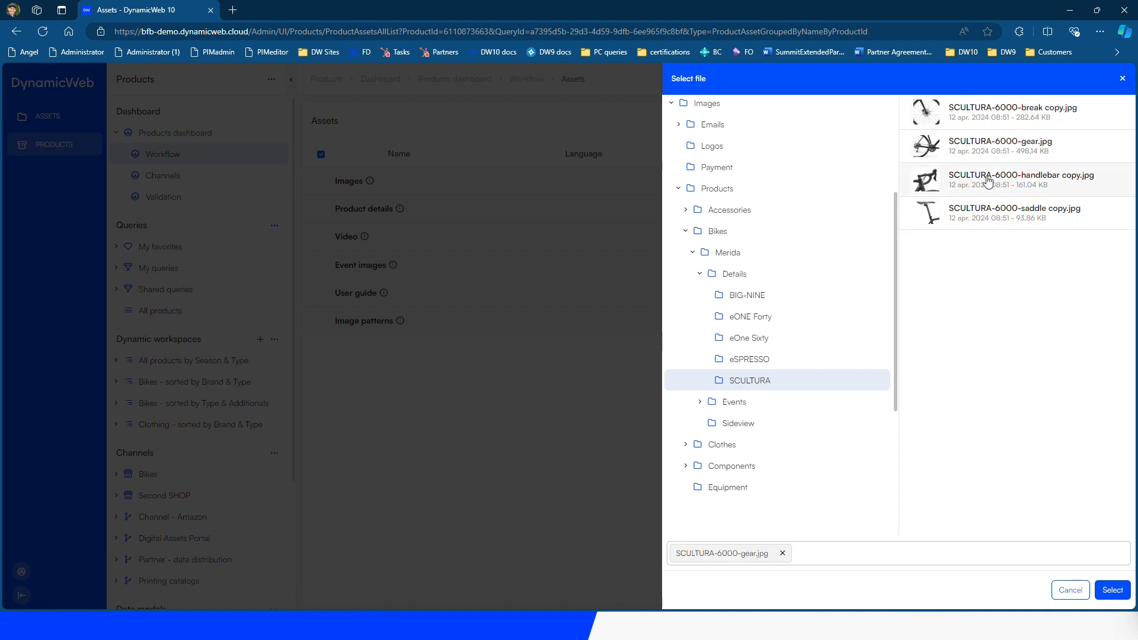
pyautogui.click(1113, 590)
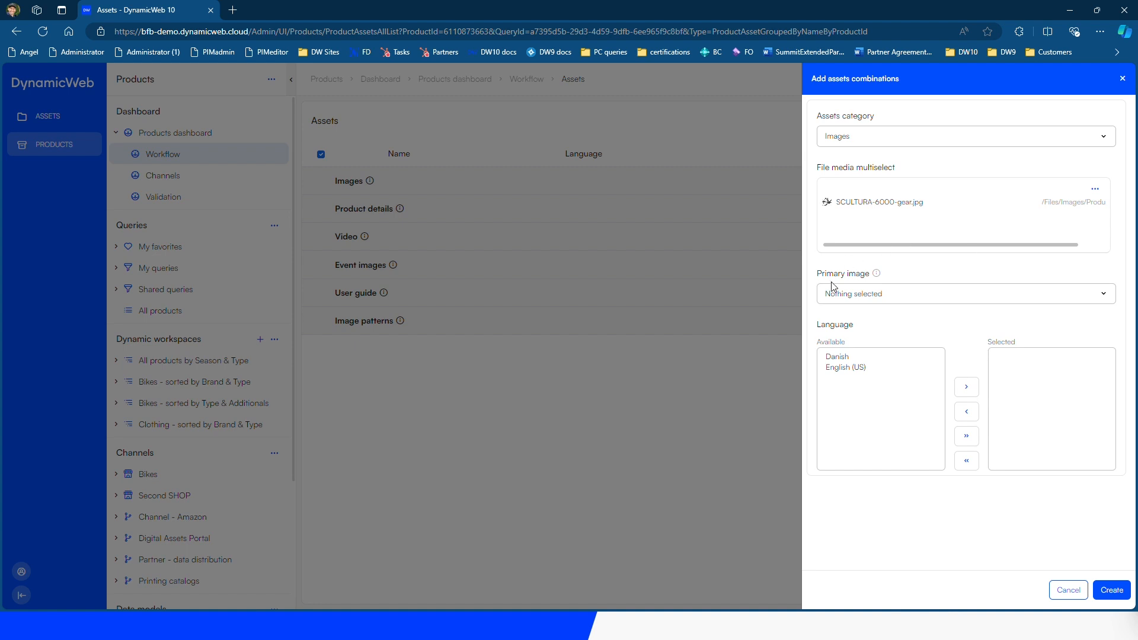
pyautogui.click(871, 299)
pyautogui.click(875, 343)
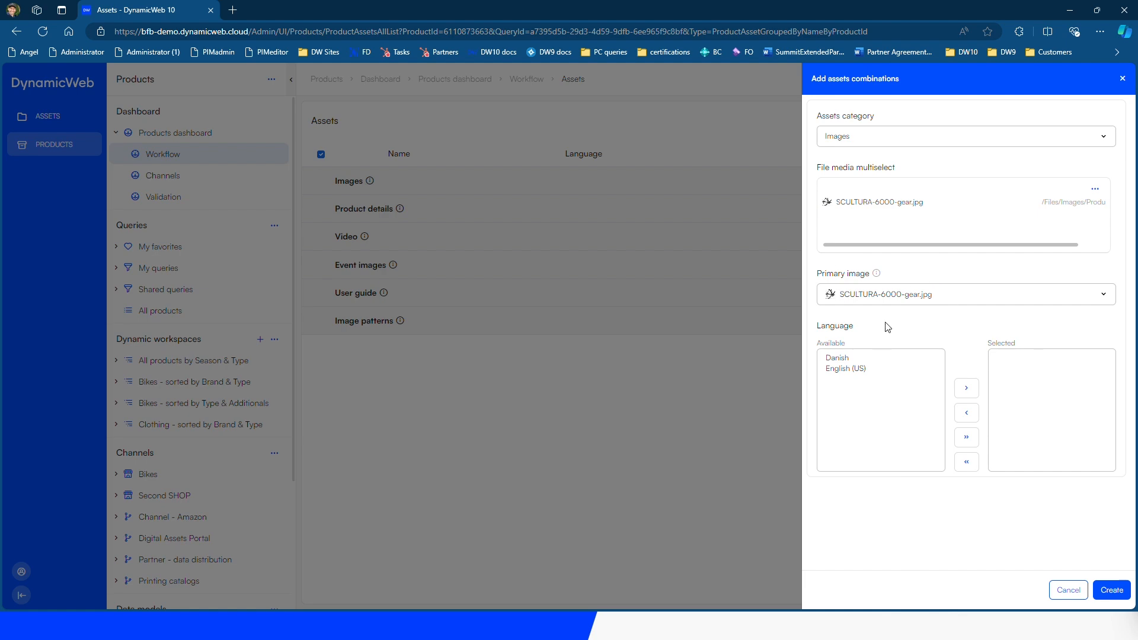
pyautogui.click(1113, 590)
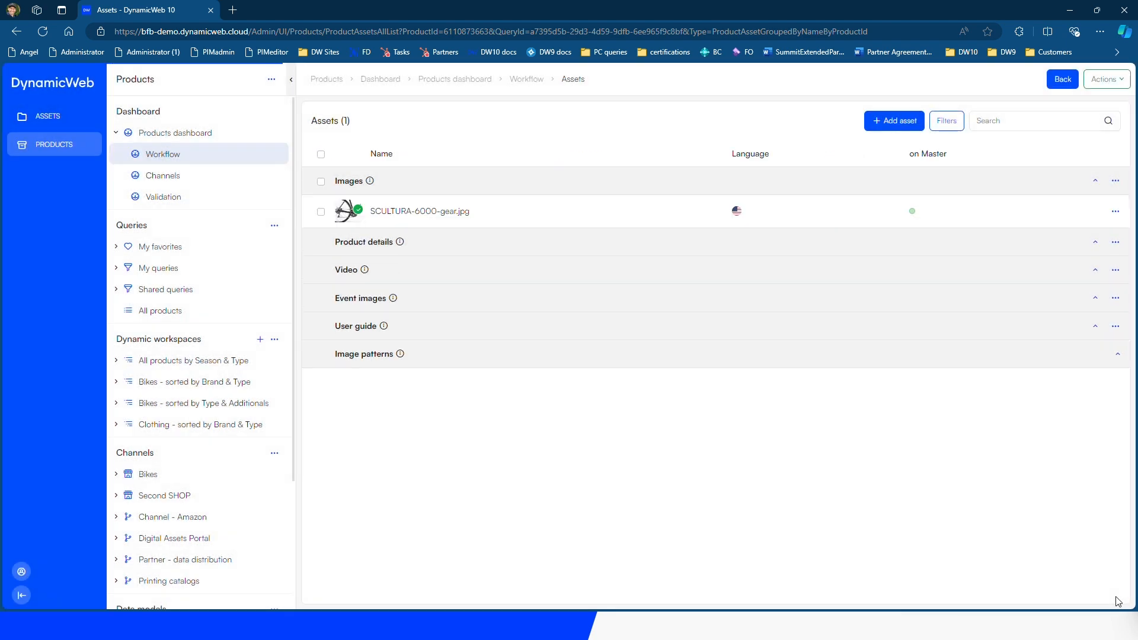
# Delete the product's Road bikes data model assignment
pyautogui.click(1063, 79)
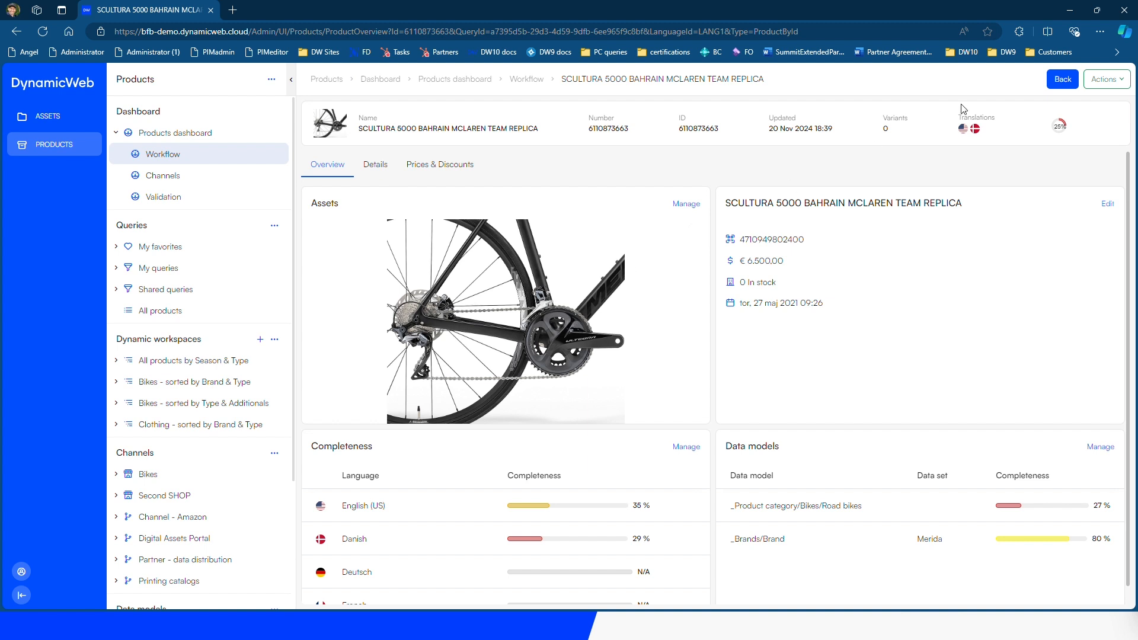
pyautogui.click(1117, 83)
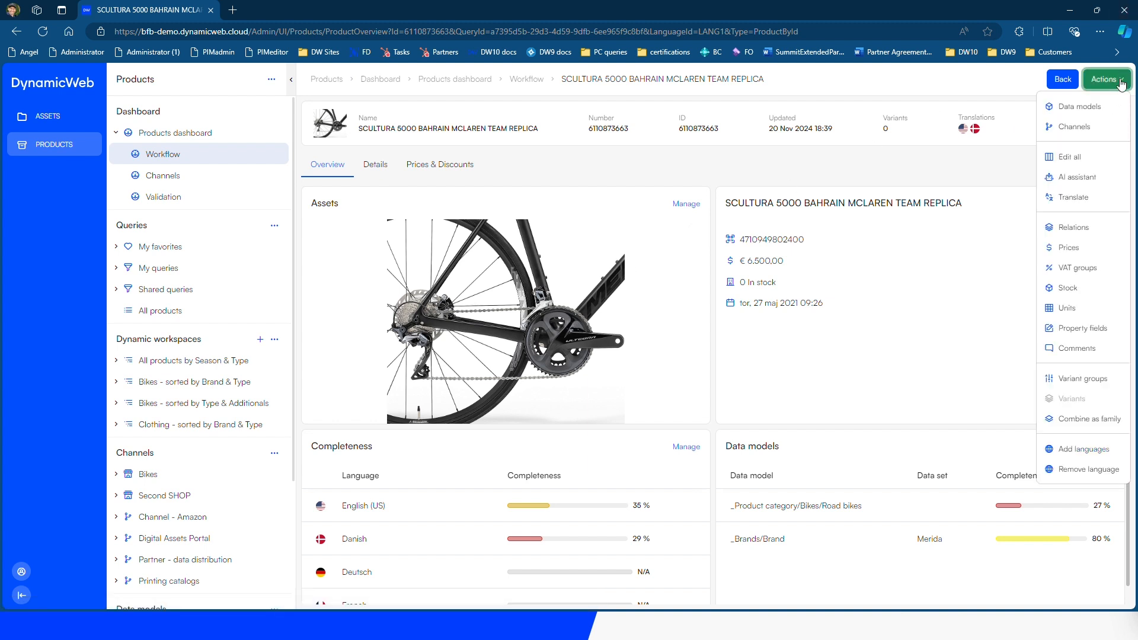
pyautogui.click(1083, 108)
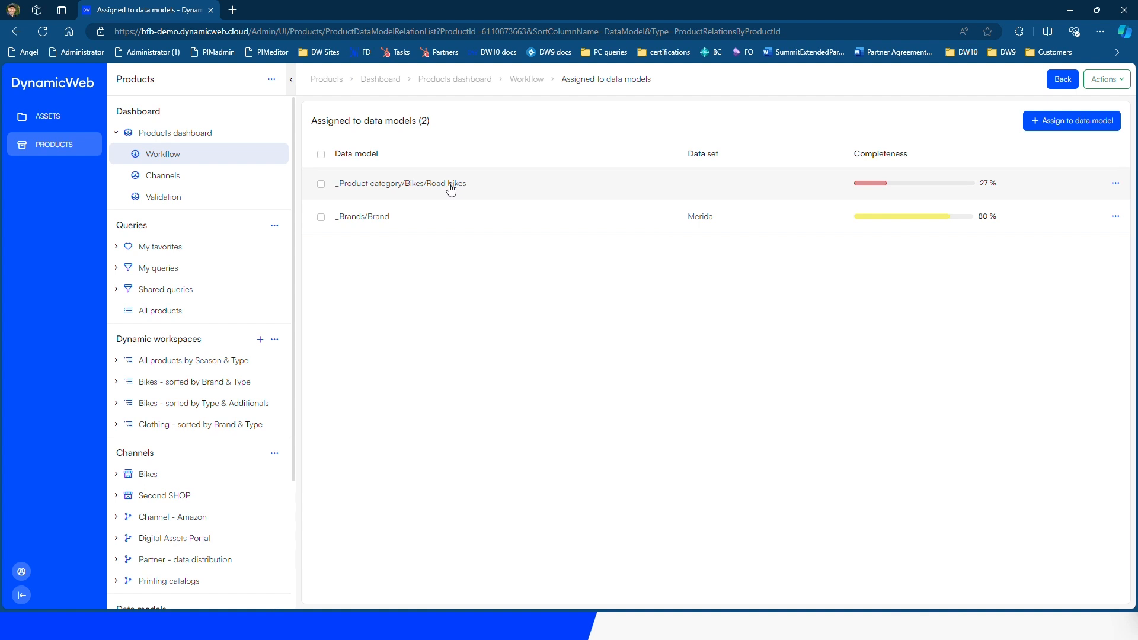
pyautogui.click(1114, 184)
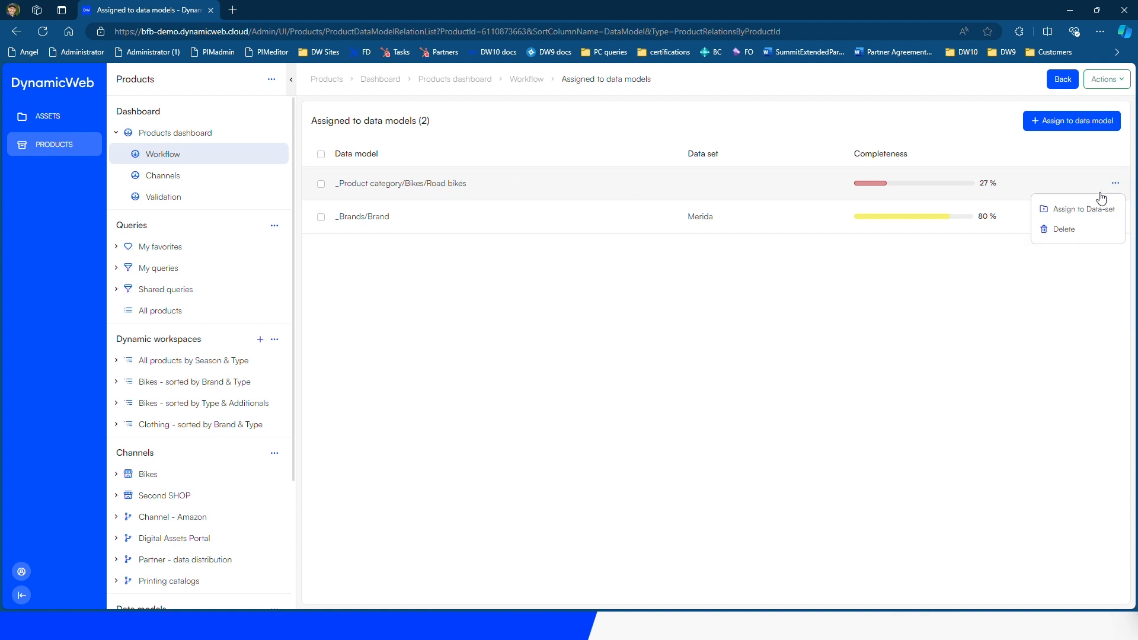
pyautogui.click(1087, 229)
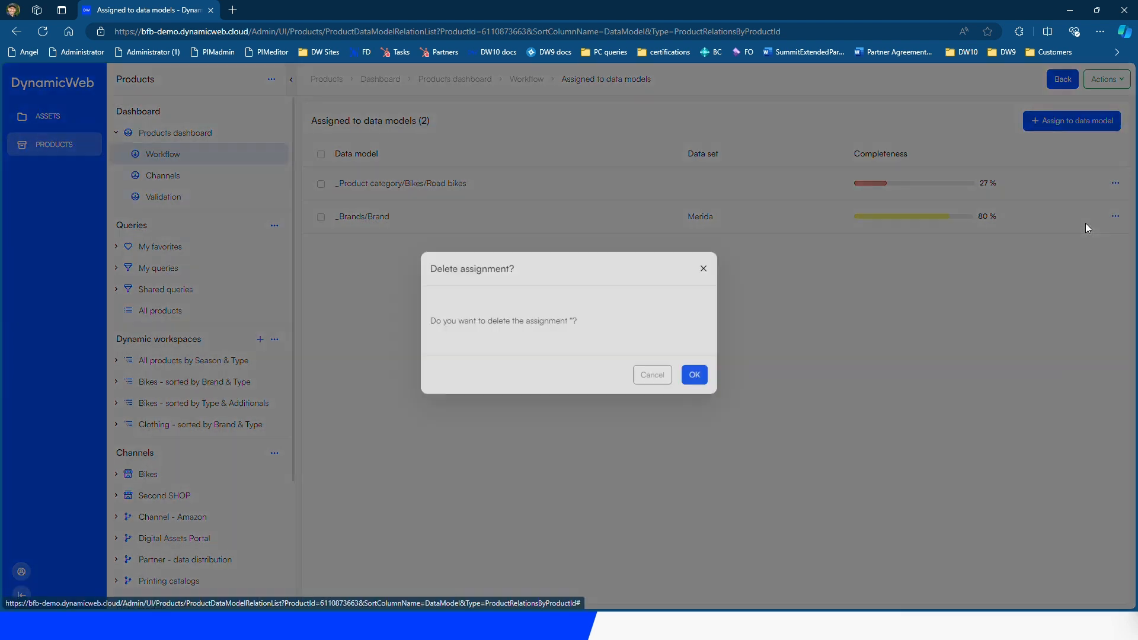
pyautogui.click(692, 388)
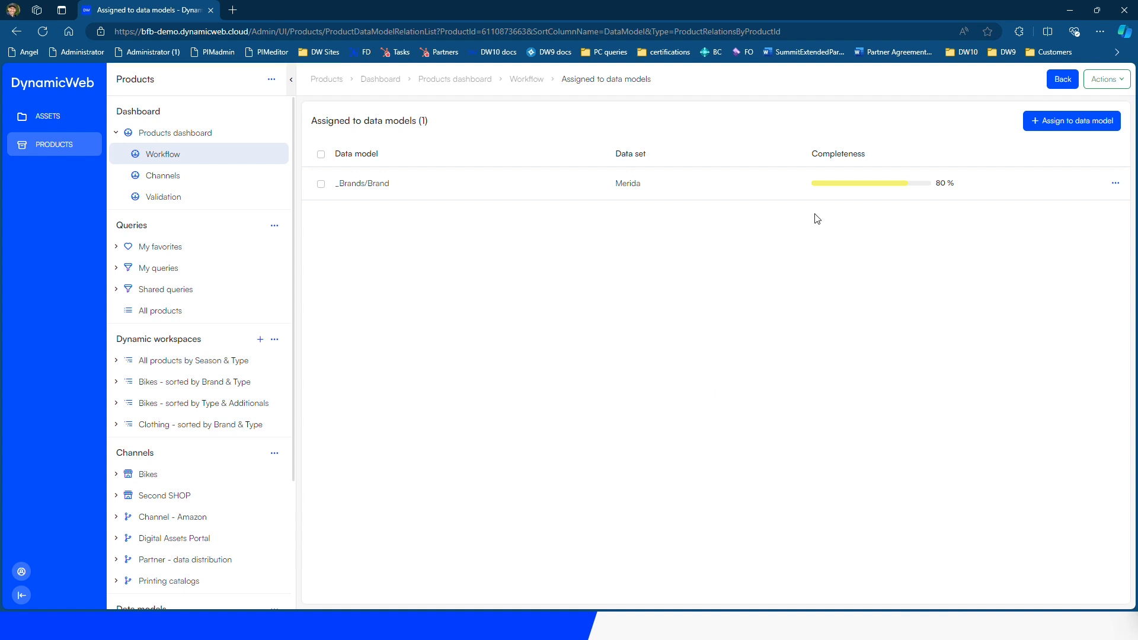
# Assign the product to the _Product category > Bikes > Road bikes data model
pyautogui.click(1086, 124)
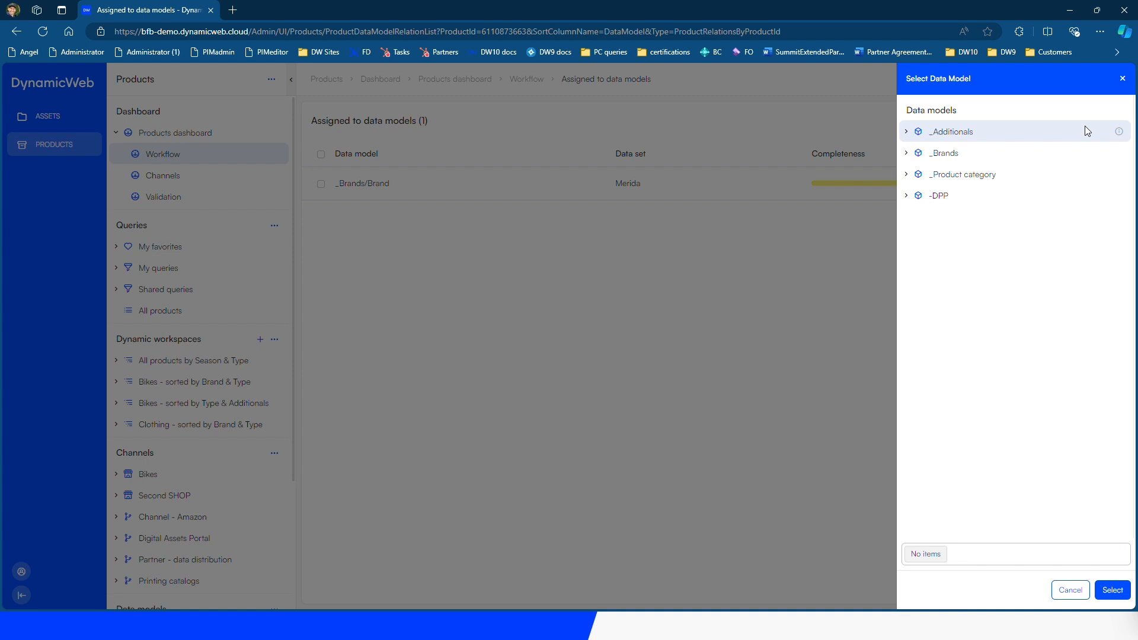
pyautogui.click(906, 174)
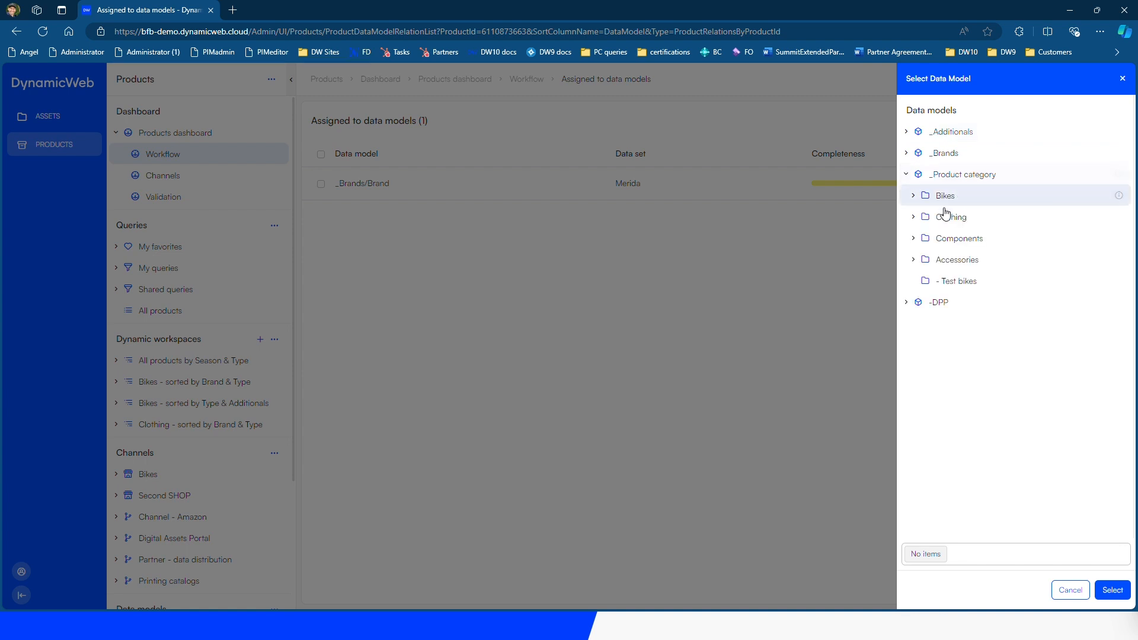
pyautogui.click(913, 196)
pyautogui.click(963, 239)
pyautogui.click(1116, 591)
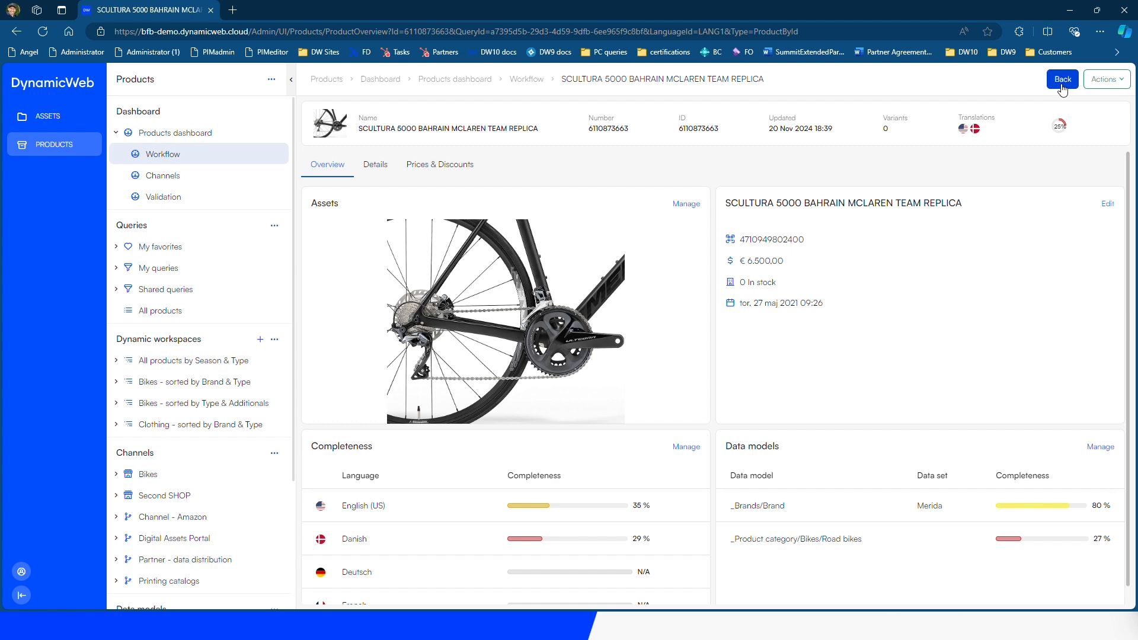
# Browse the _Additionals > Engine systems > Engine (Center) data sets
pyautogui.click(1062, 80)
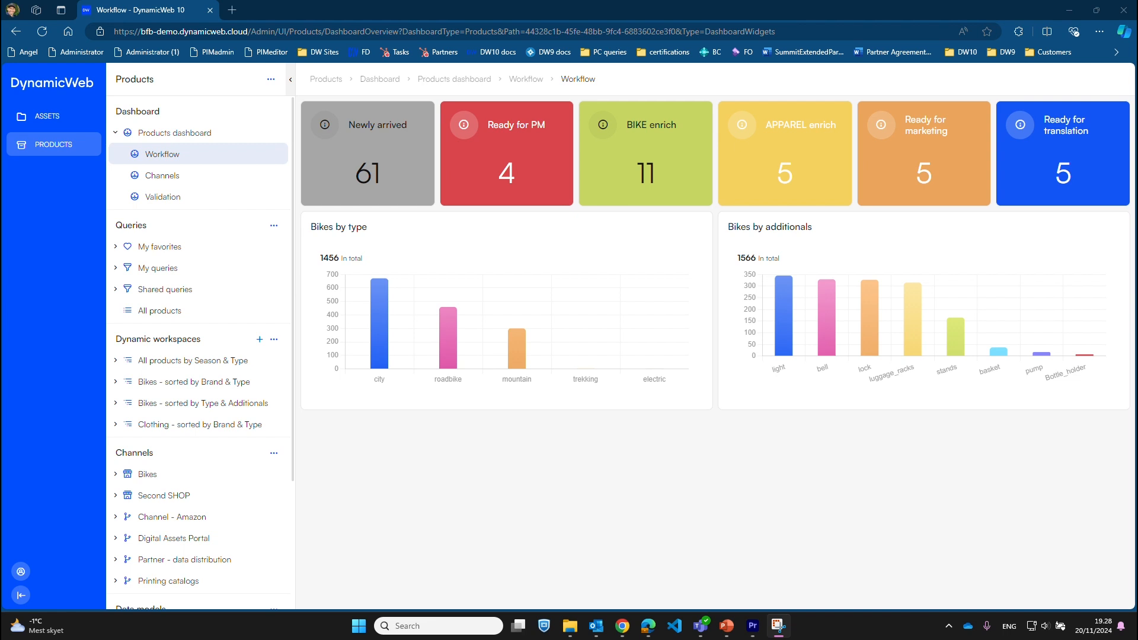
pyautogui.scroll(-3, 148, 575)
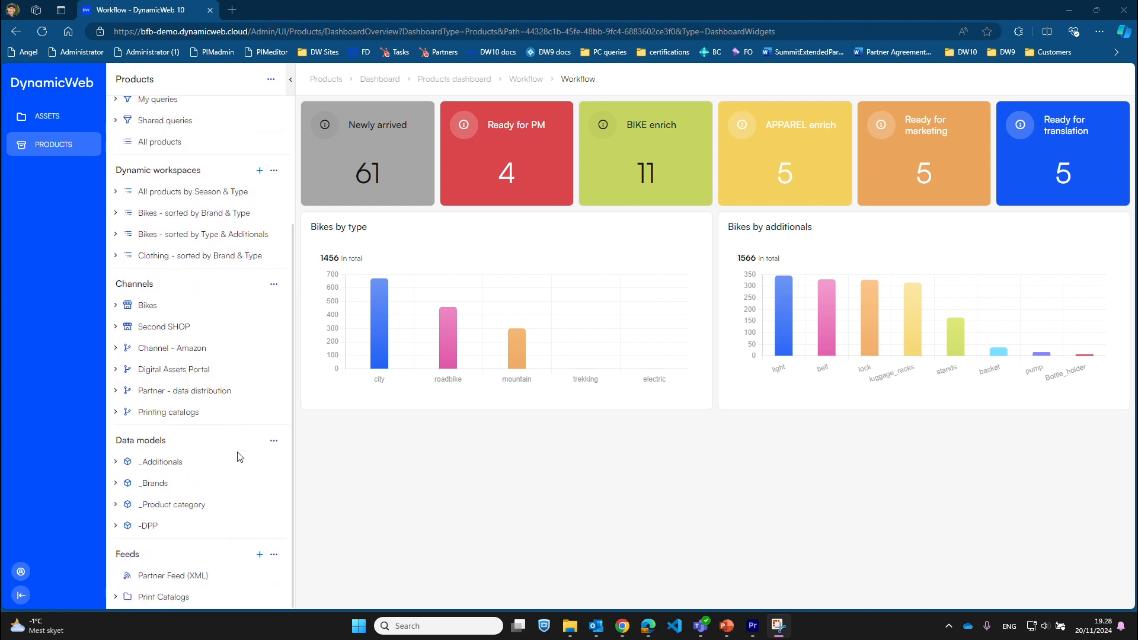
pyautogui.click(115, 462)
pyautogui.click(123, 483)
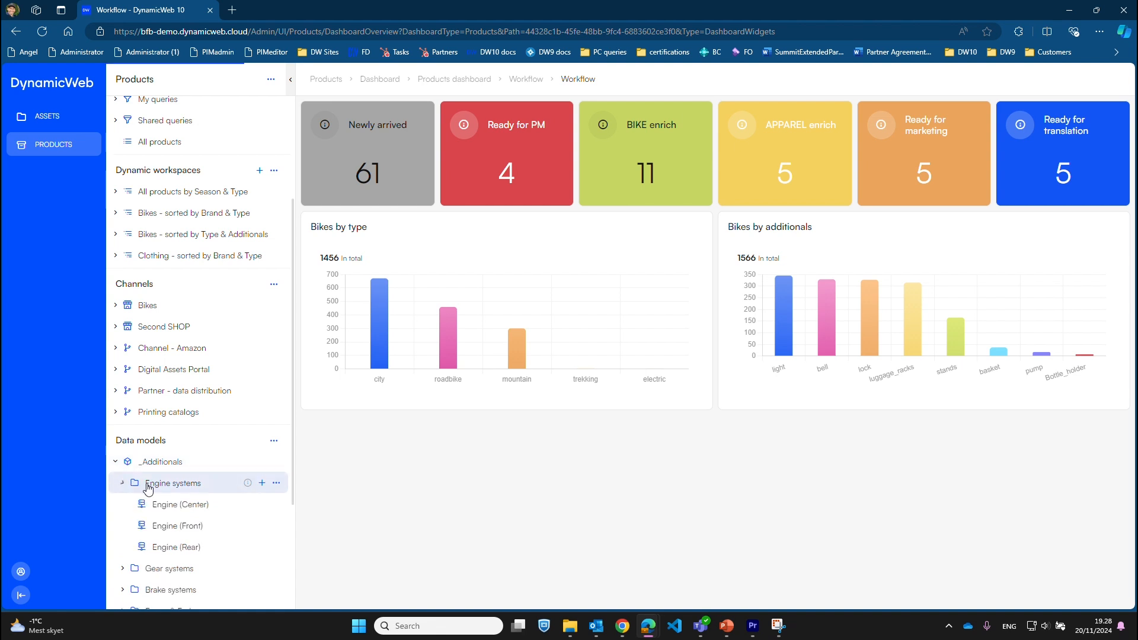
pyautogui.click(194, 502)
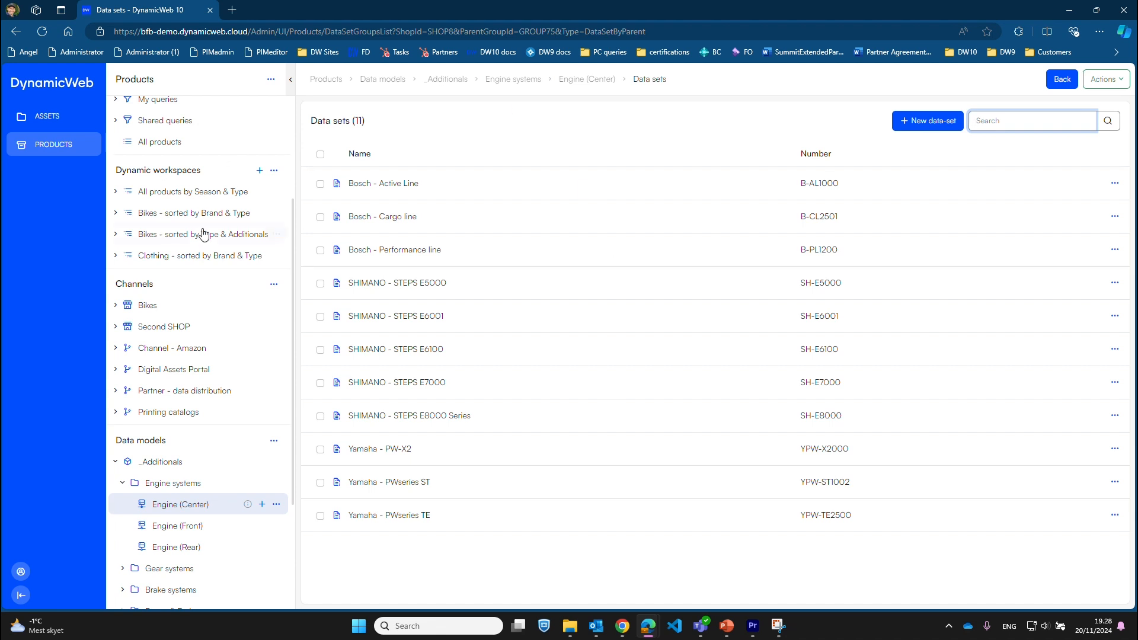
# Back on the Workflow dashboard, list the 61 Newly arrived products
pyautogui.scroll(3, 204, 234)
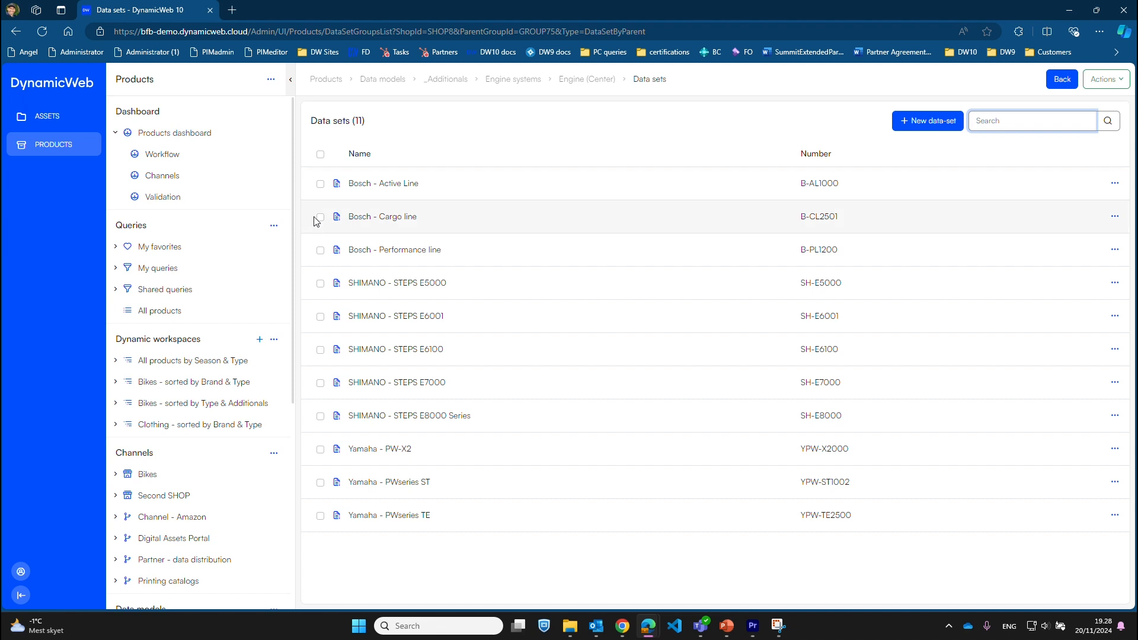
pyautogui.click(162, 157)
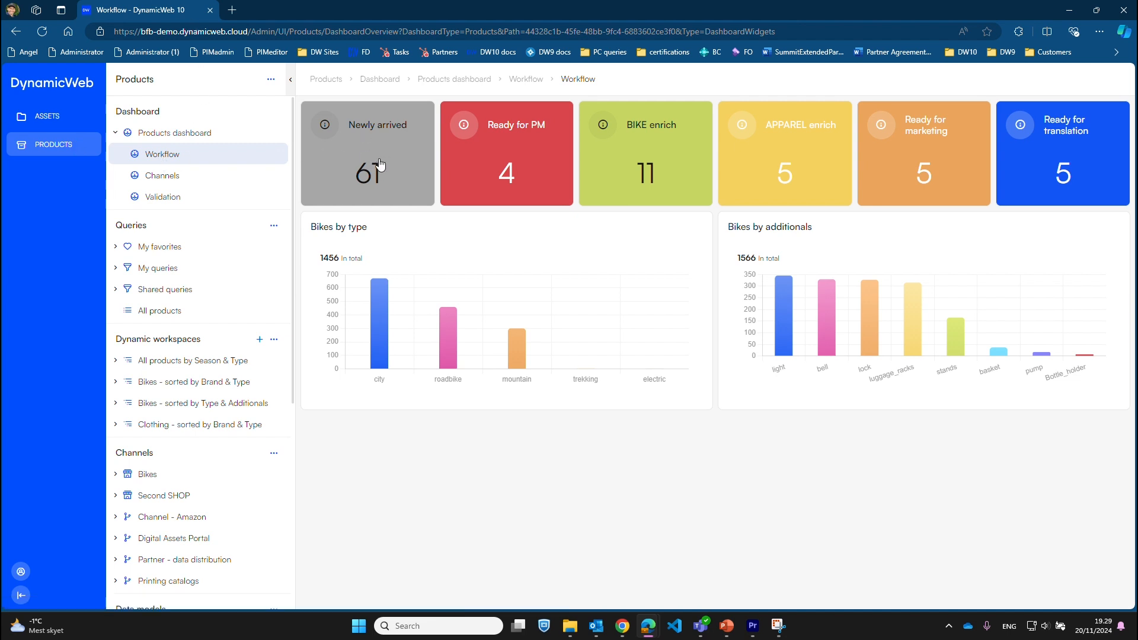
pyautogui.click(359, 163)
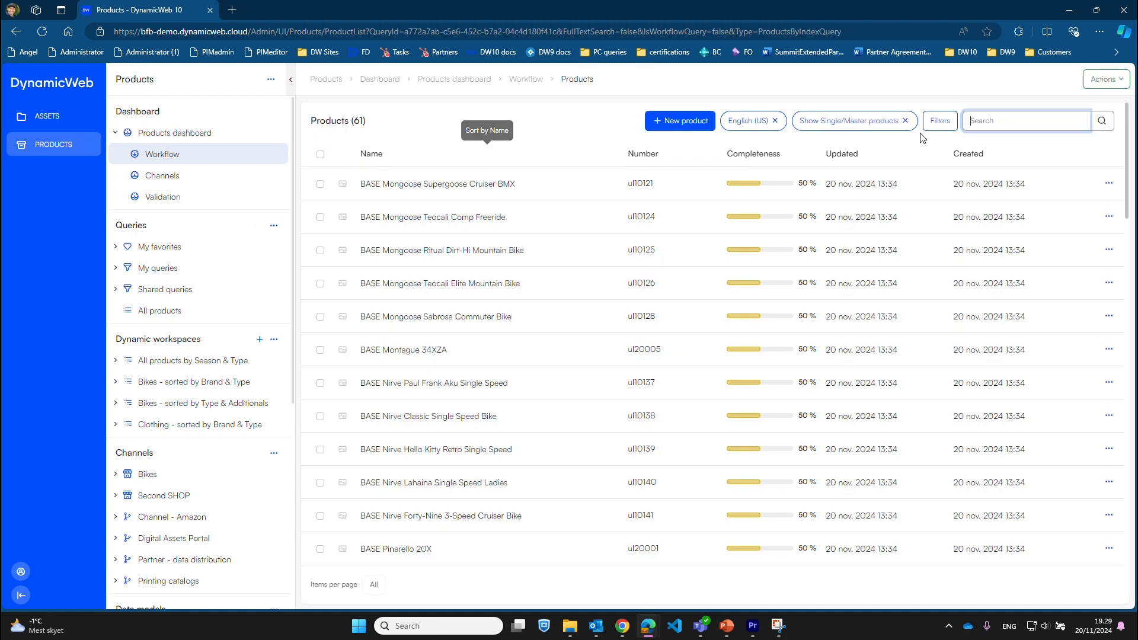
pyautogui.click(1110, 82)
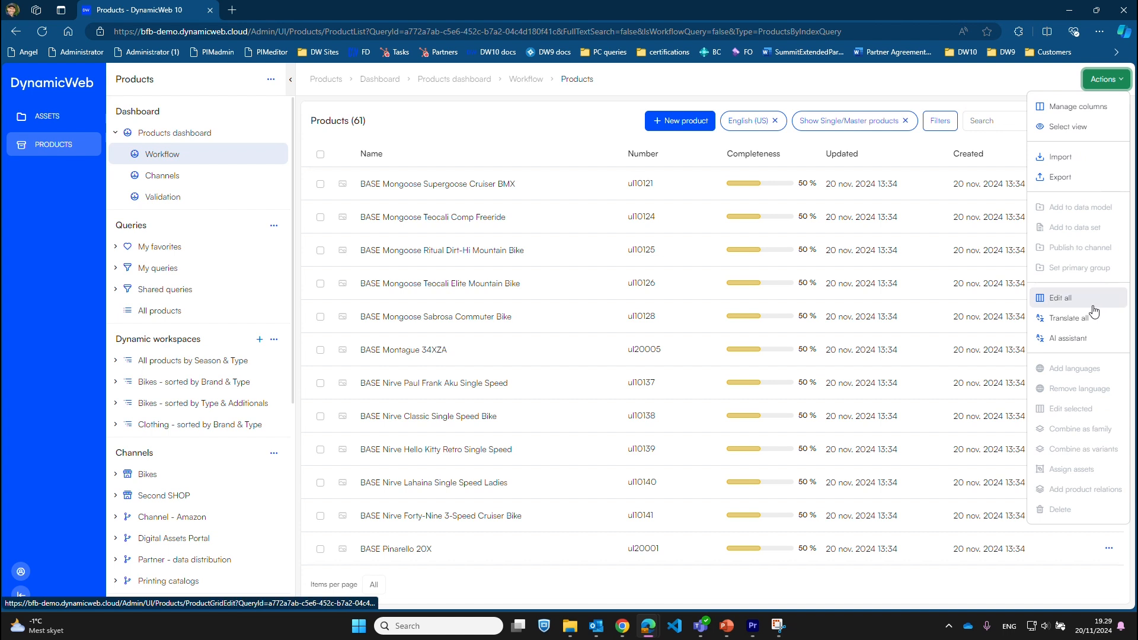
# Import Files/Data onboarding example/Products - Supplier_UPDATEwKEY - MIX.xlsx using the Supplier-1 update configuration
pyautogui.click(1075, 157)
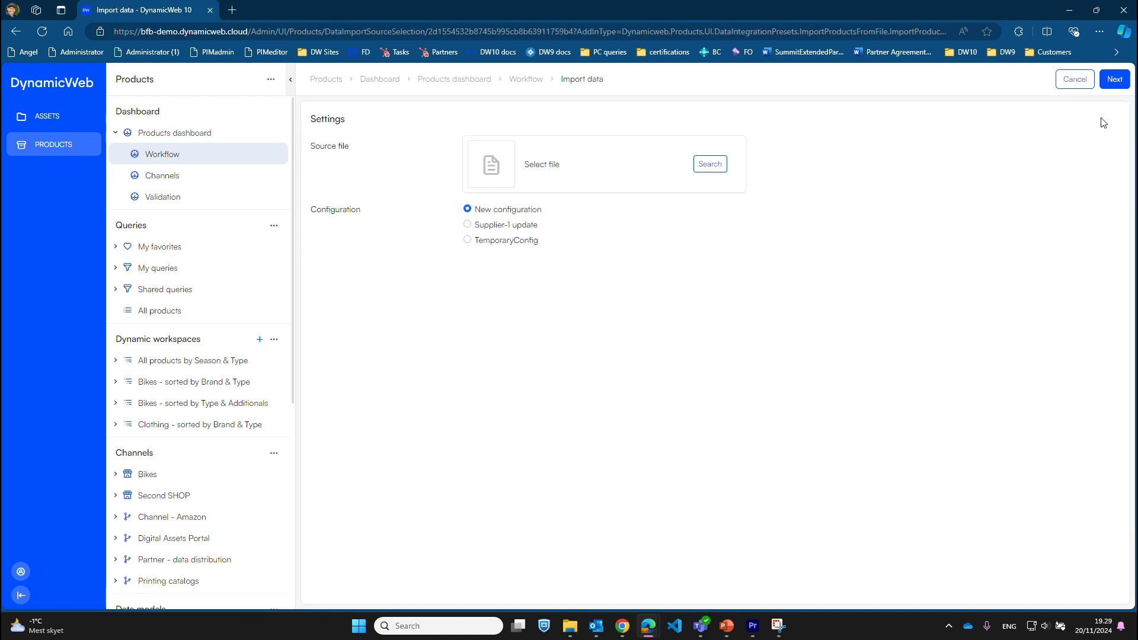
pyautogui.click(716, 168)
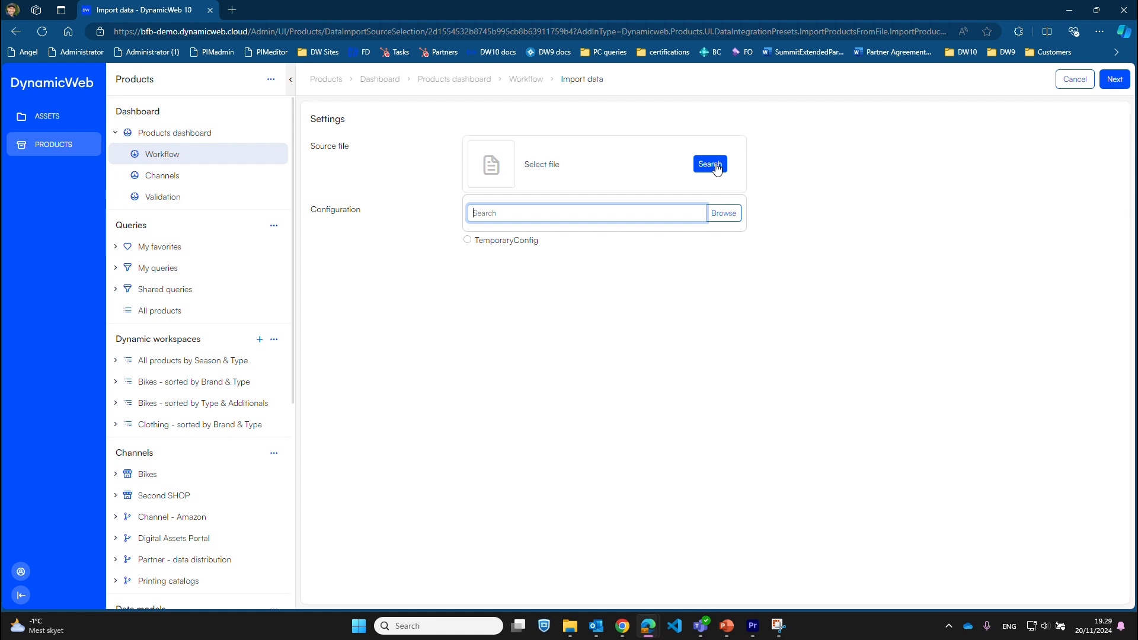
pyautogui.click(723, 216)
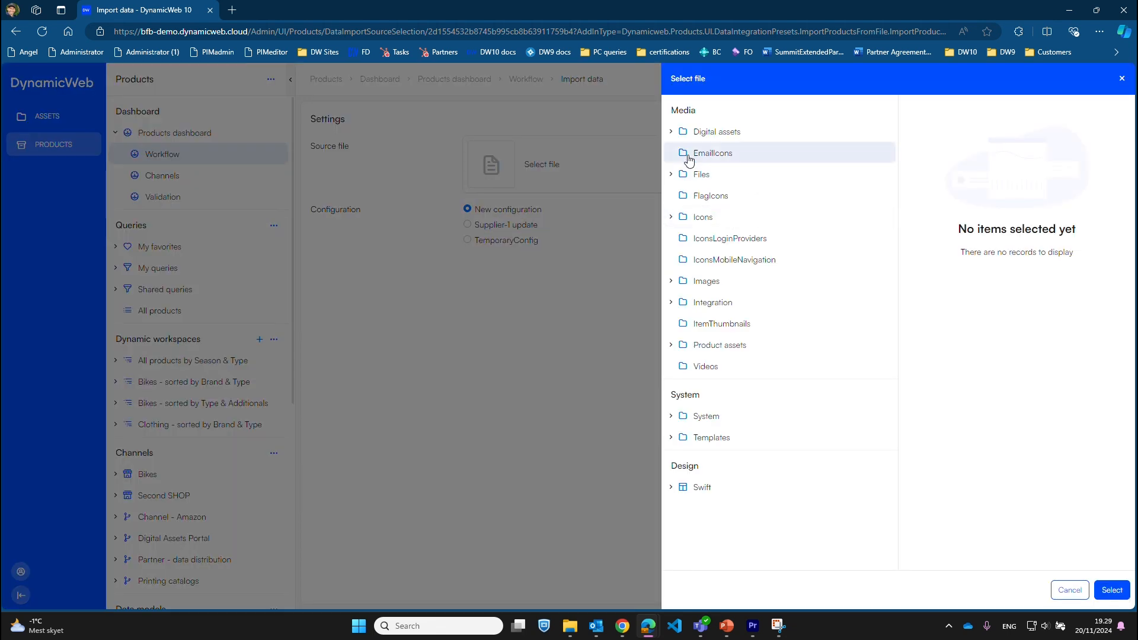
pyautogui.click(672, 174)
pyautogui.click(713, 202)
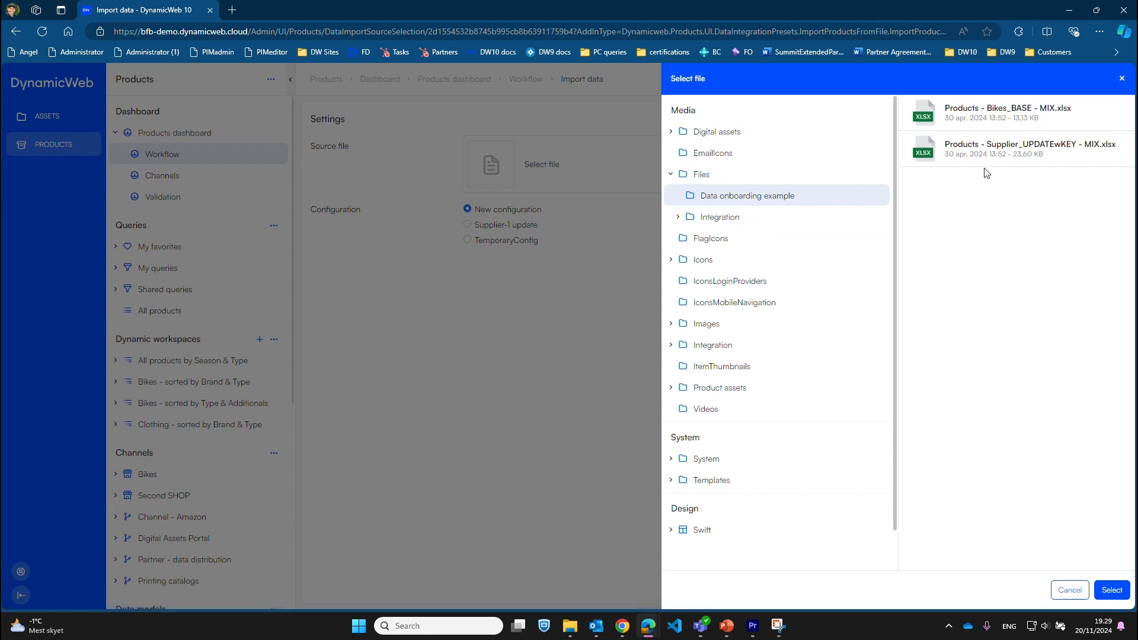
pyautogui.doubleClick(1059, 158)
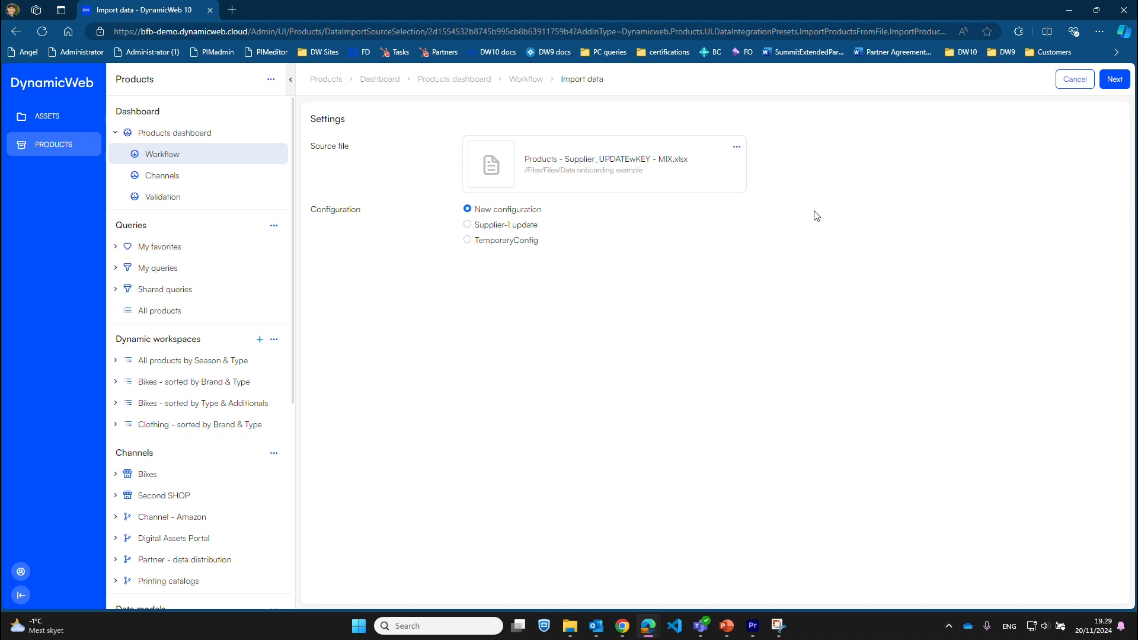
pyautogui.click(476, 224)
pyautogui.click(1117, 83)
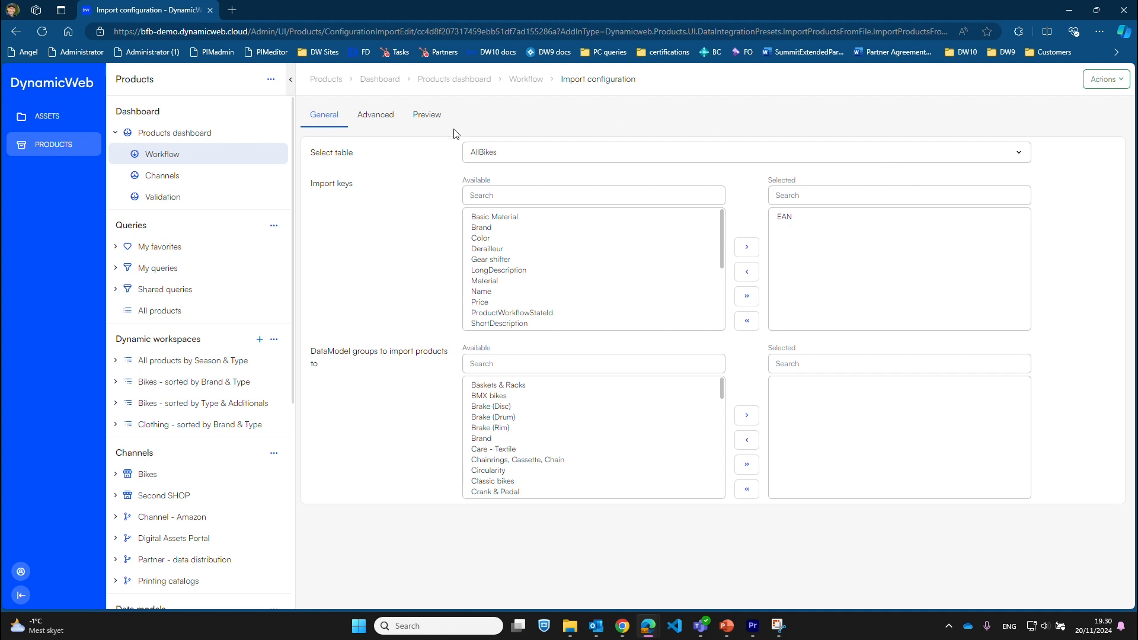
# Preview the import rows, continue to the field mappings, and run the import
pyautogui.click(421, 116)
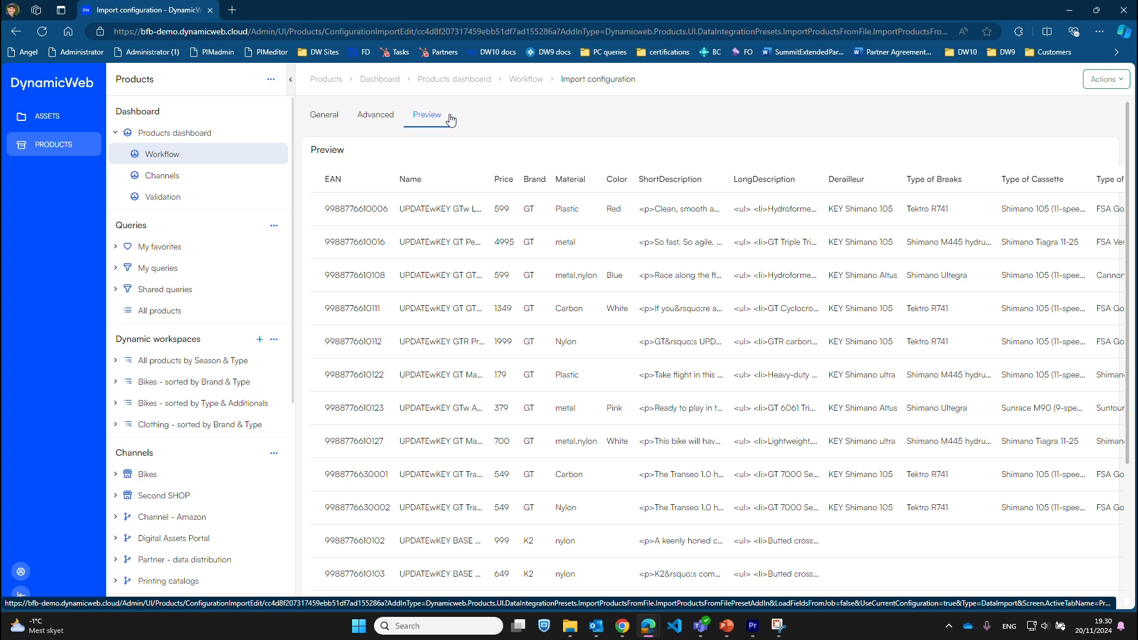
pyautogui.click(344, 115)
pyautogui.click(1102, 82)
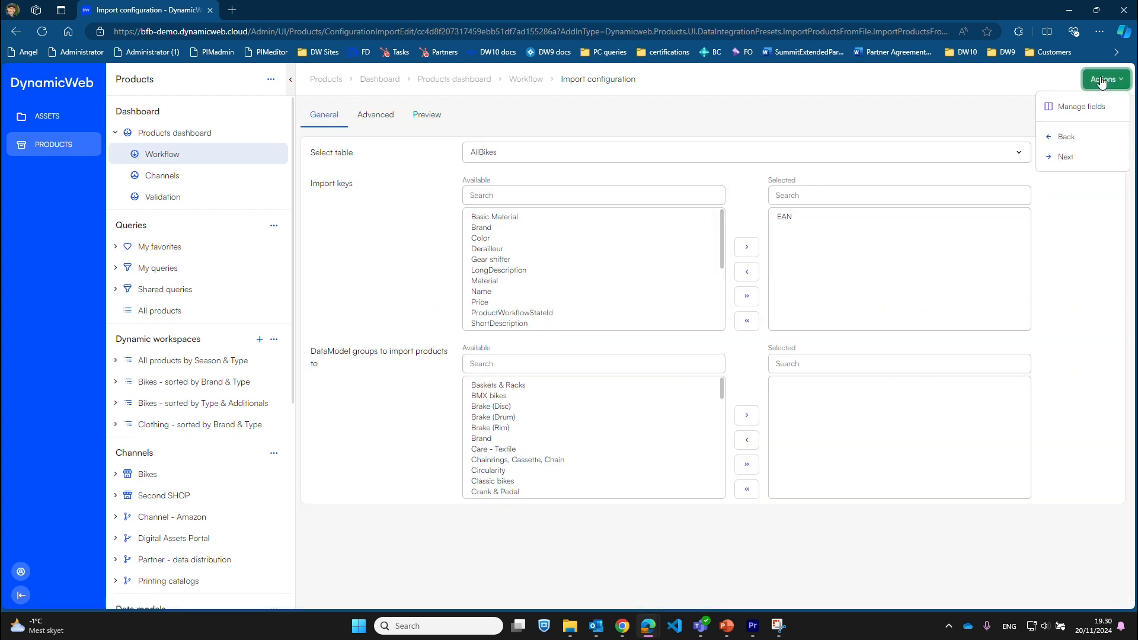
pyautogui.click(1076, 158)
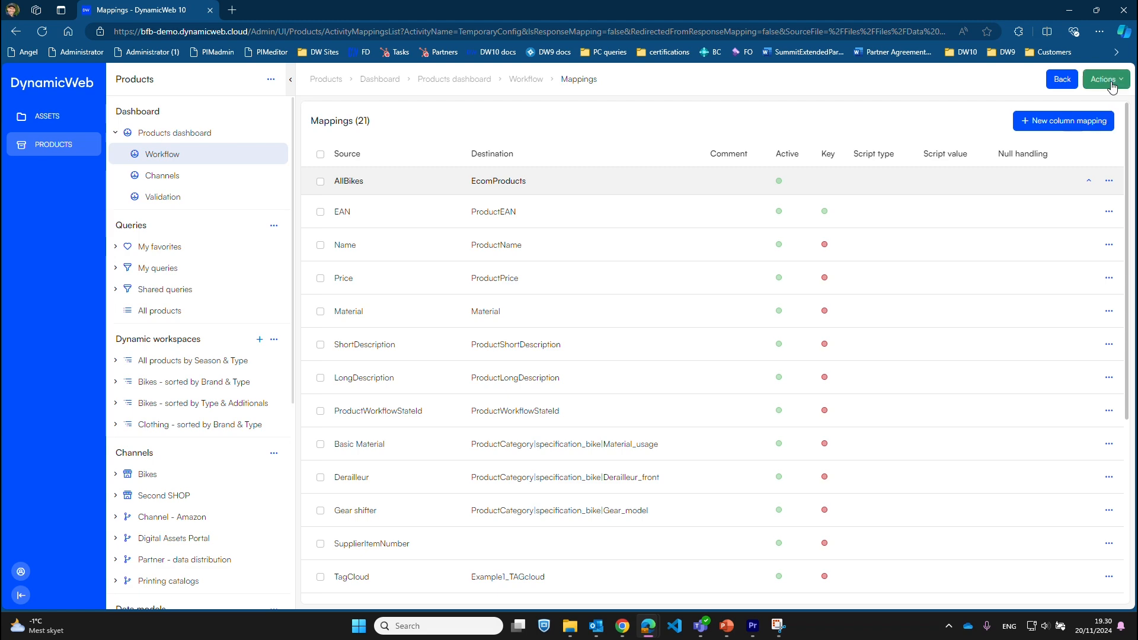
pyautogui.click(1104, 80)
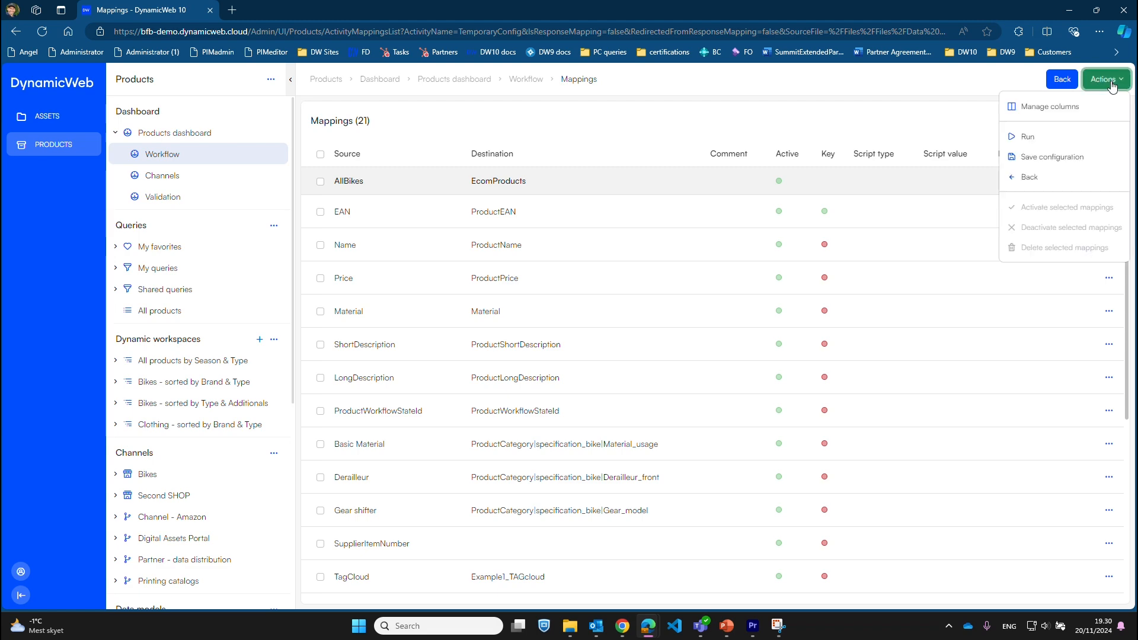
pyautogui.click(1047, 137)
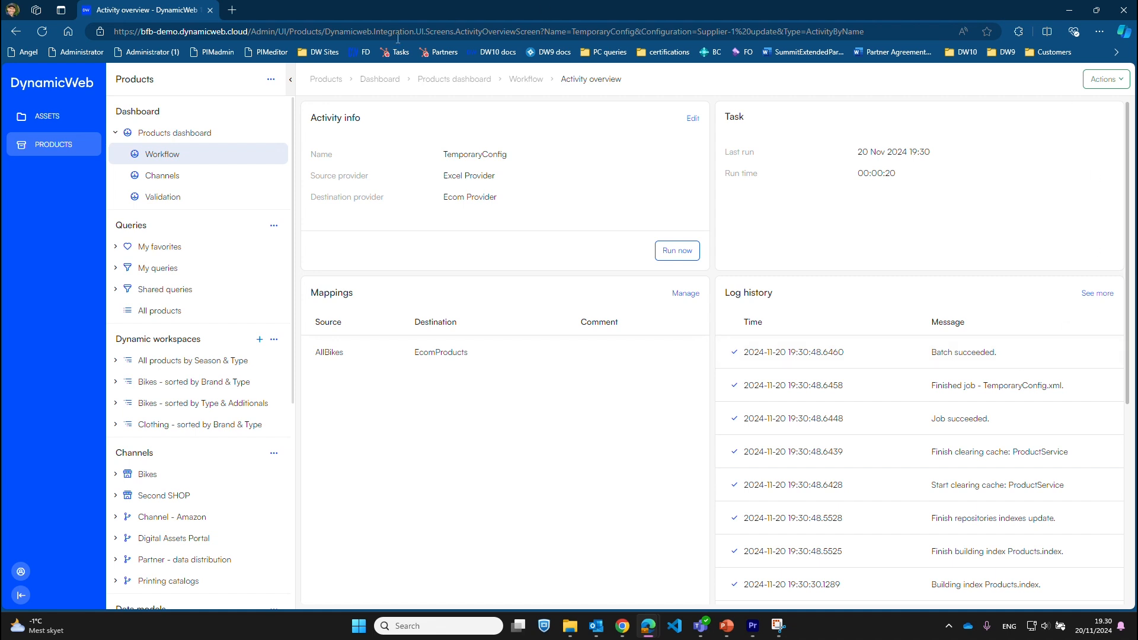
# Open the Ready for PM tile on the Workflow dashboard, listing 21 products
pyautogui.click(168, 155)
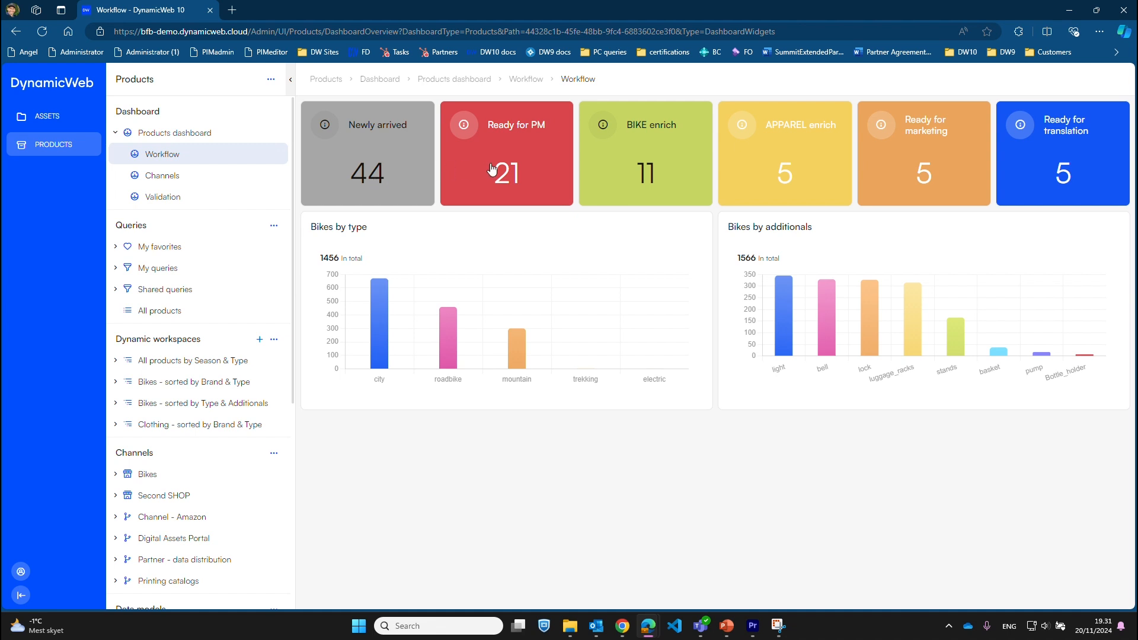
pyautogui.click(518, 168)
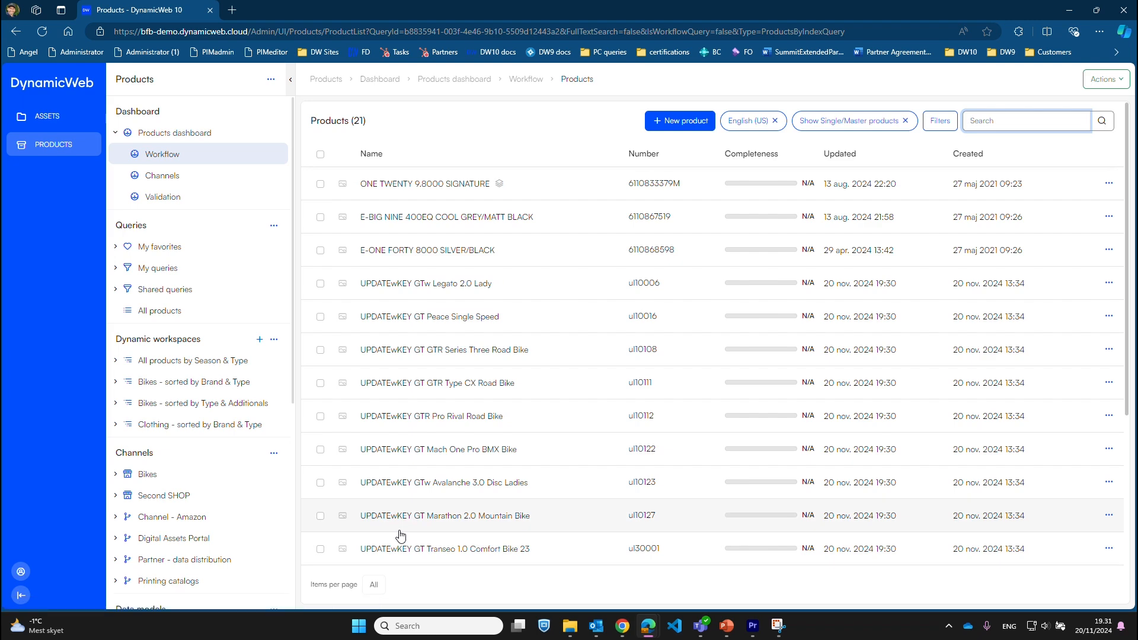
# Open the imported UPDATEwKEY GTw Legato 2.0 Lady product from the list
pyautogui.click(420, 285)
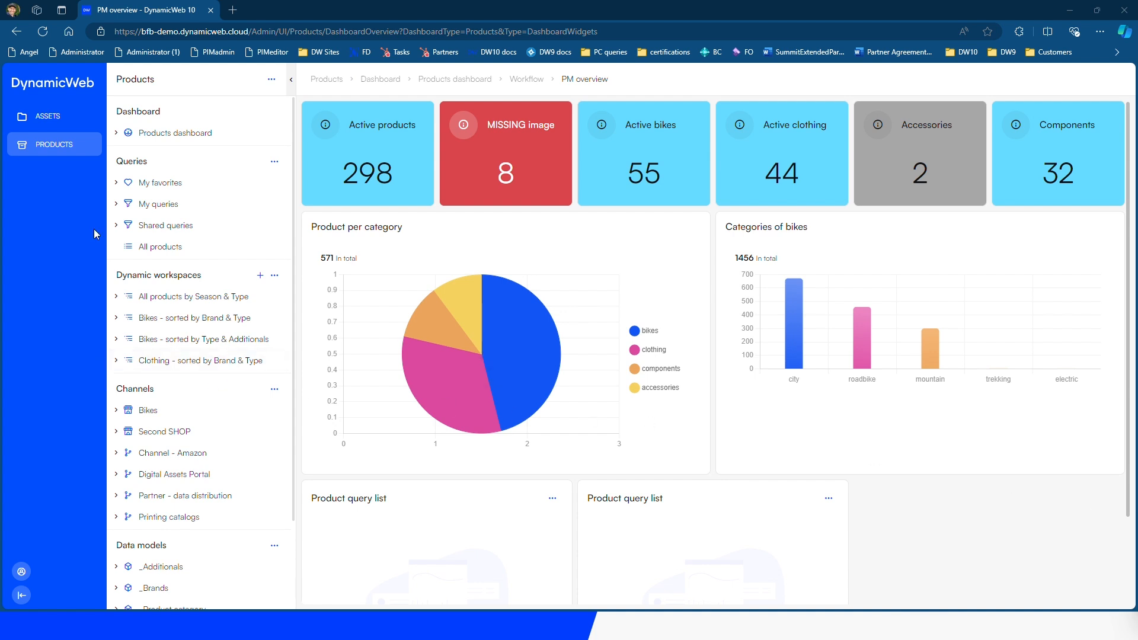
# From the Workflow dashboard, list the 11 BIKE enrich products and open E-BIG TOUR 400EQ (PROPERTY)
pyautogui.click(92, 140)
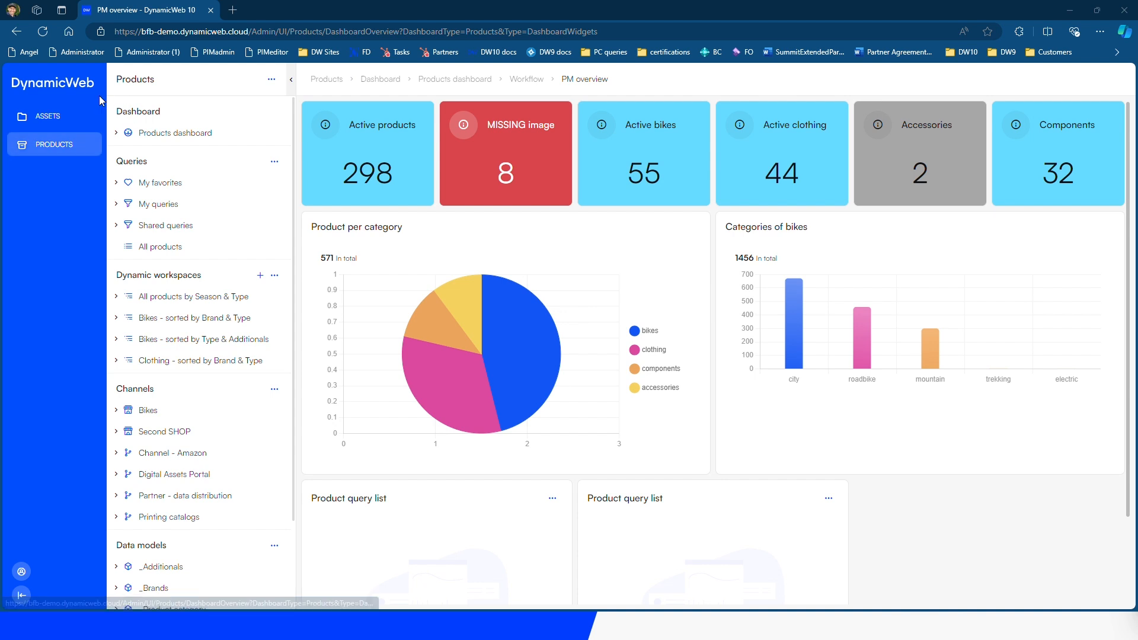
pyautogui.click(124, 137)
pyautogui.click(161, 155)
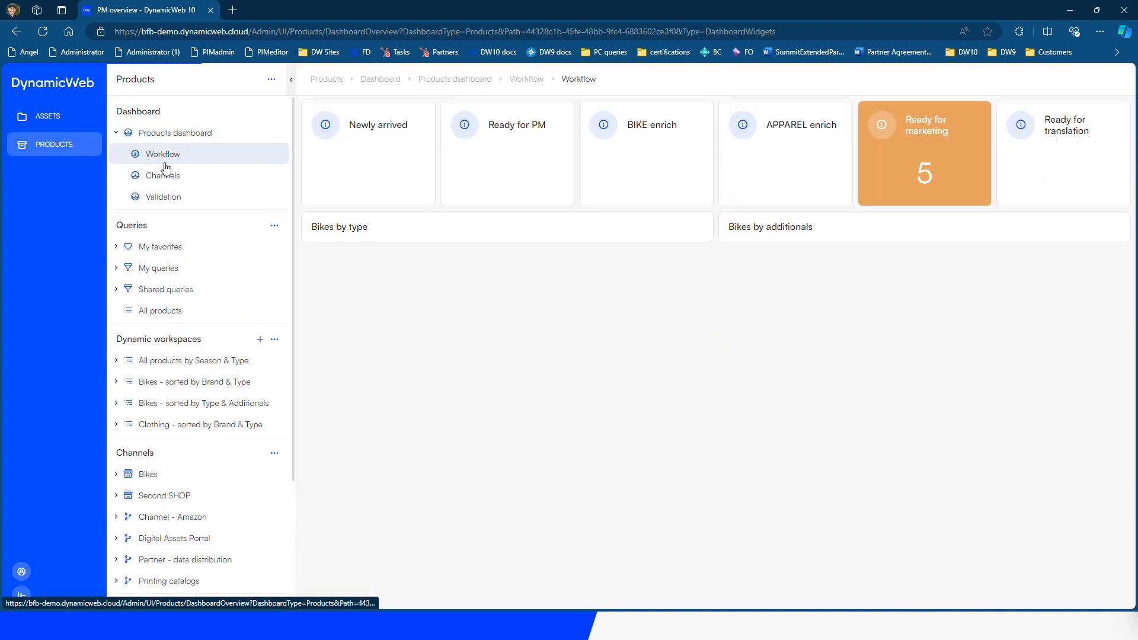
pyautogui.click(641, 169)
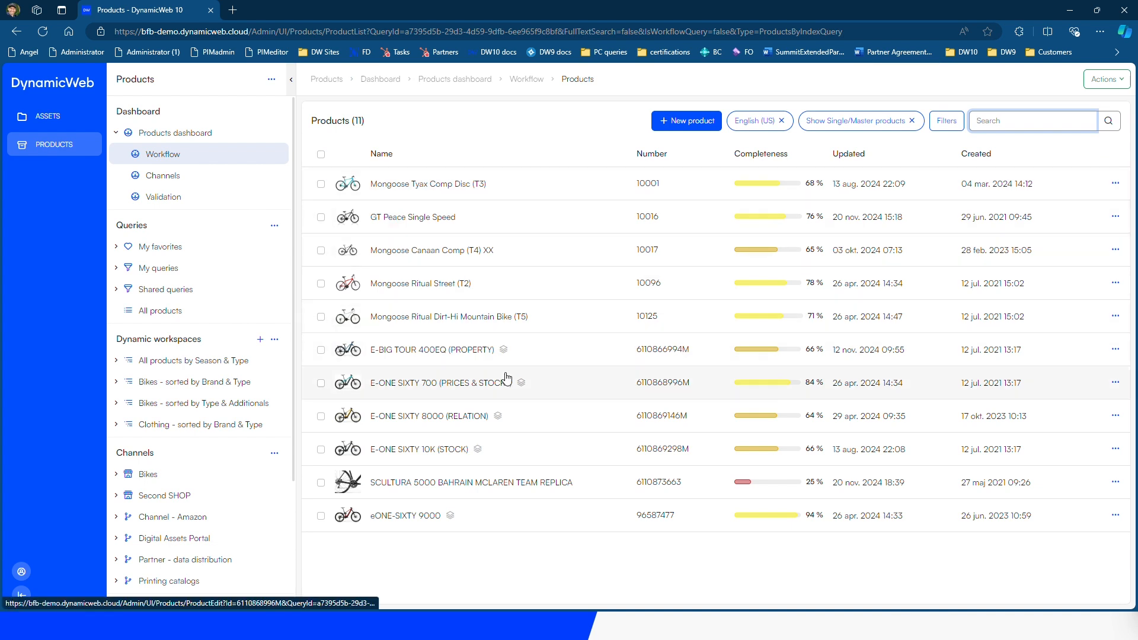
pyautogui.click(406, 352)
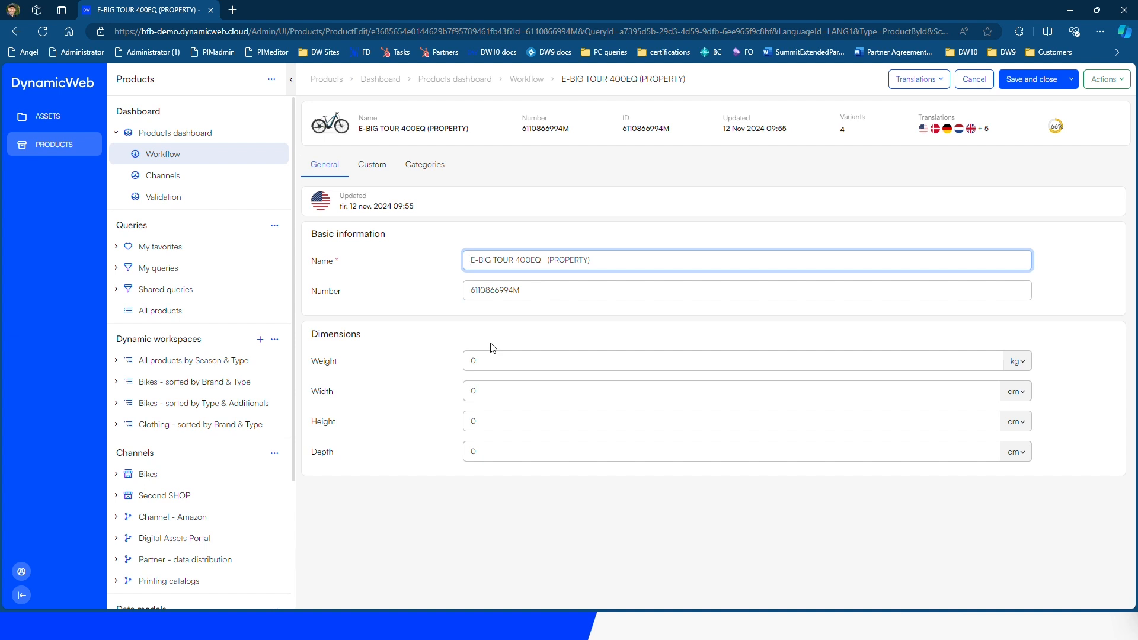
# Add Deutsch as a translation language to edit English (US) and German side by side
pyautogui.click(934, 79)
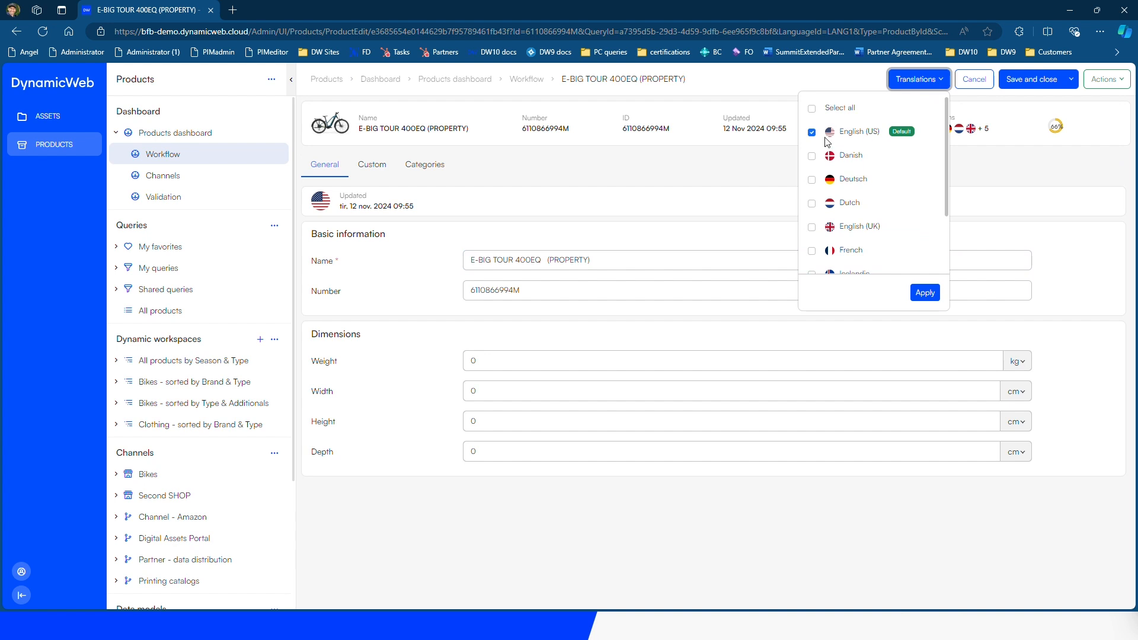
pyautogui.click(812, 180)
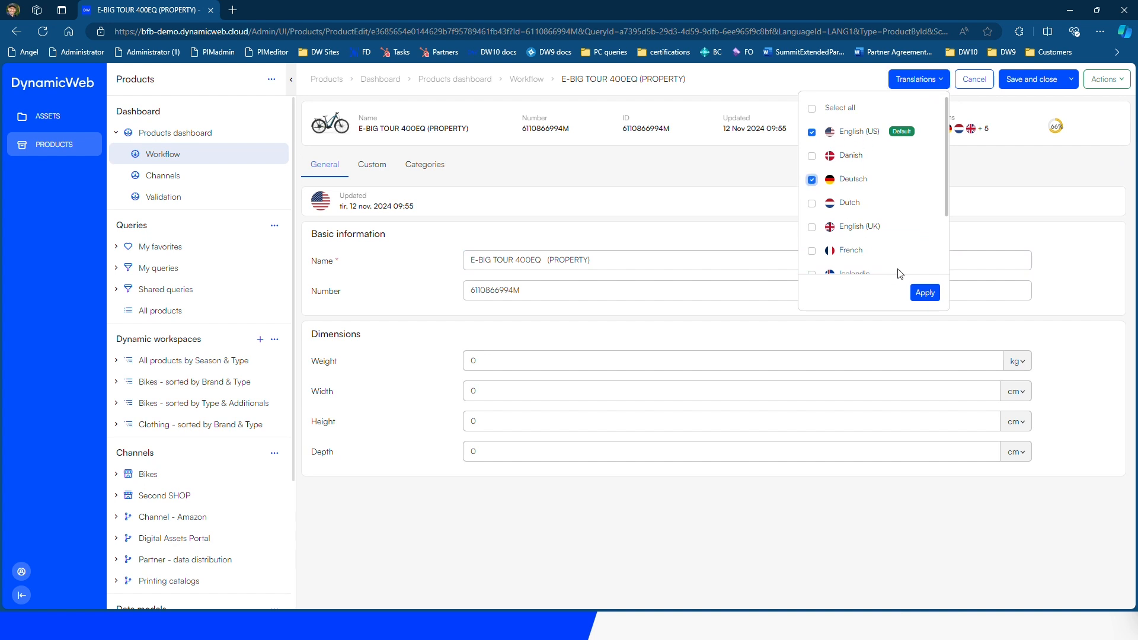
pyautogui.click(926, 293)
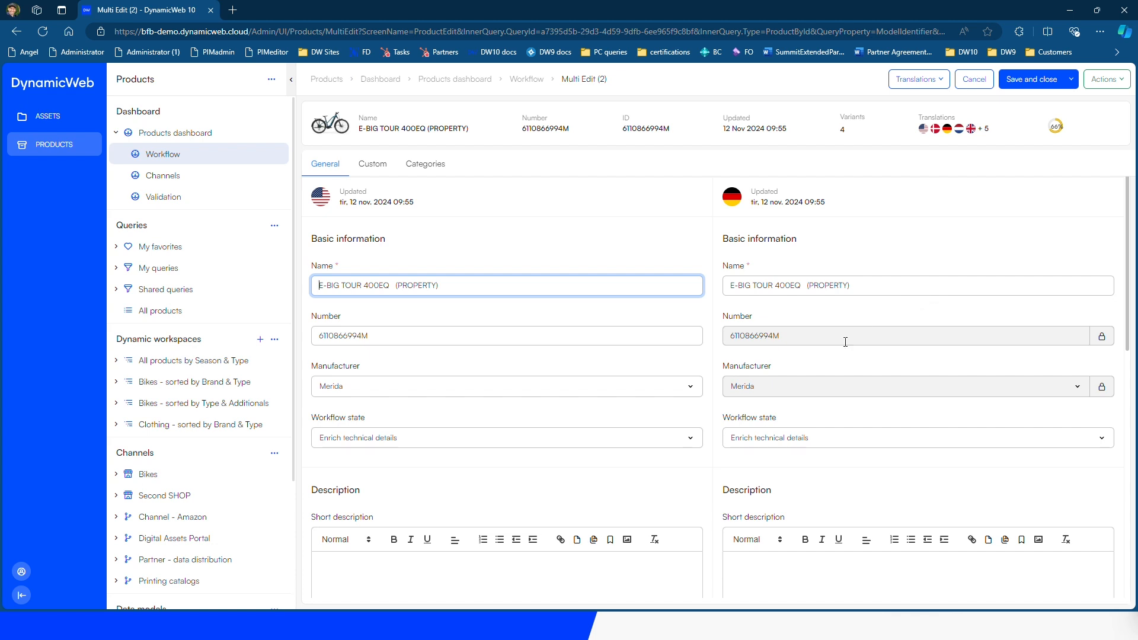
pyautogui.scroll(-4, 687, 435)
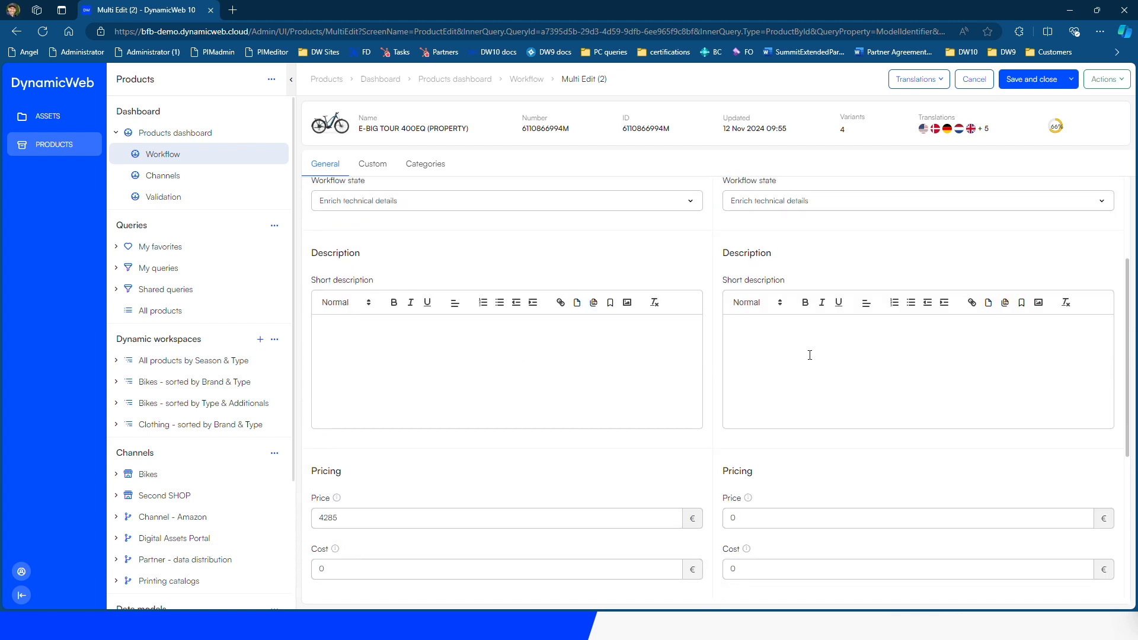
pyautogui.click(1103, 80)
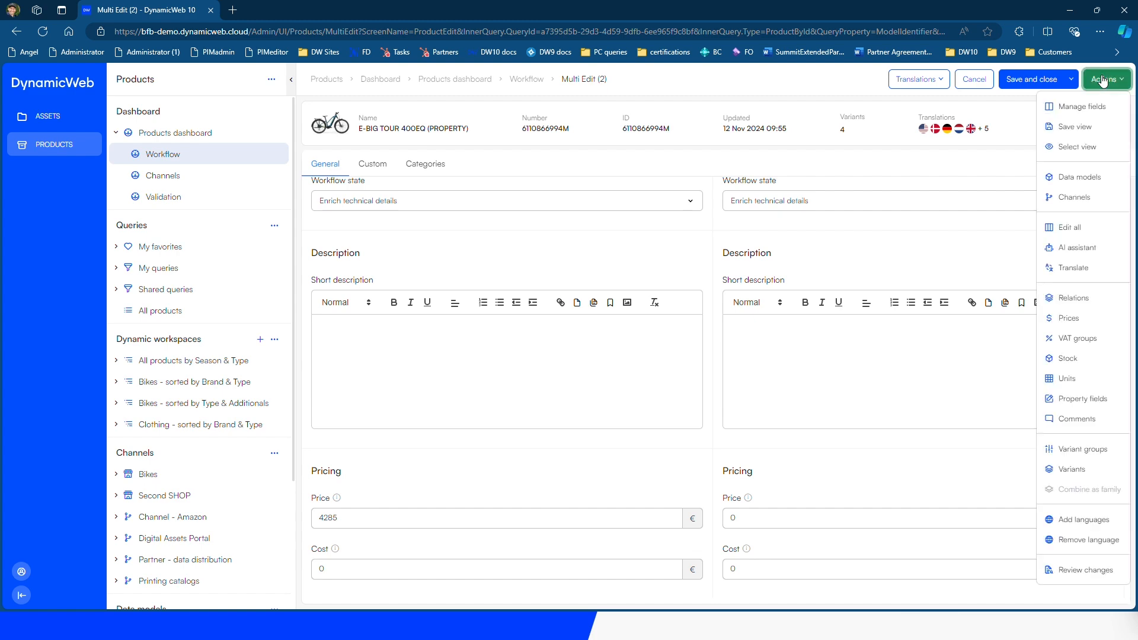
# In the AI assistant, target Short description using the short and concise product description prompt
pyautogui.click(1081, 248)
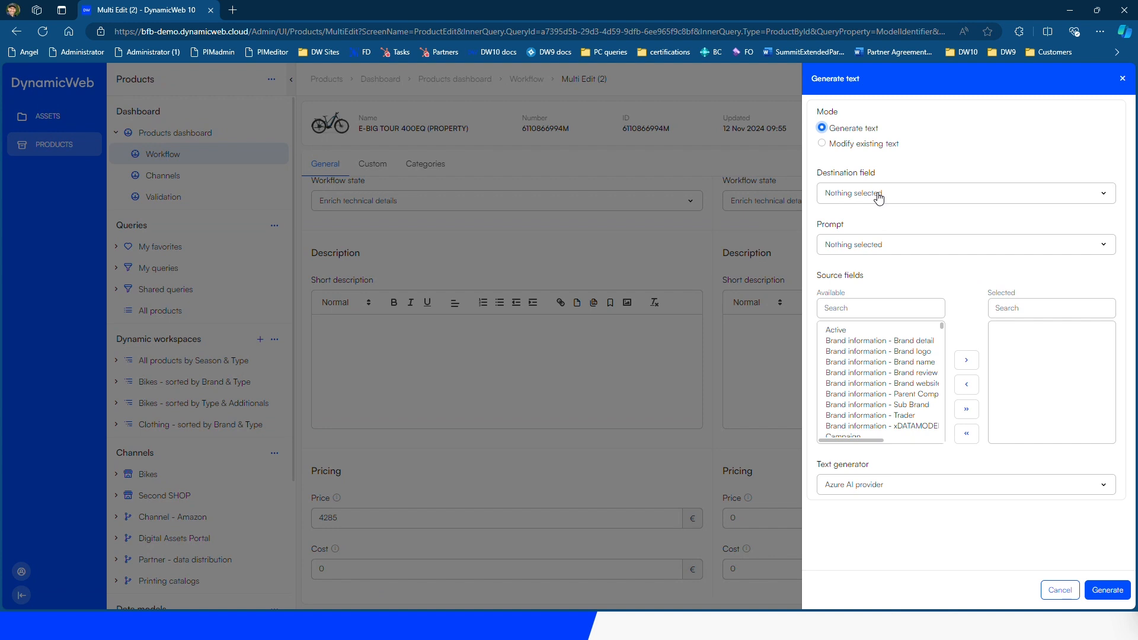
pyautogui.click(859, 193)
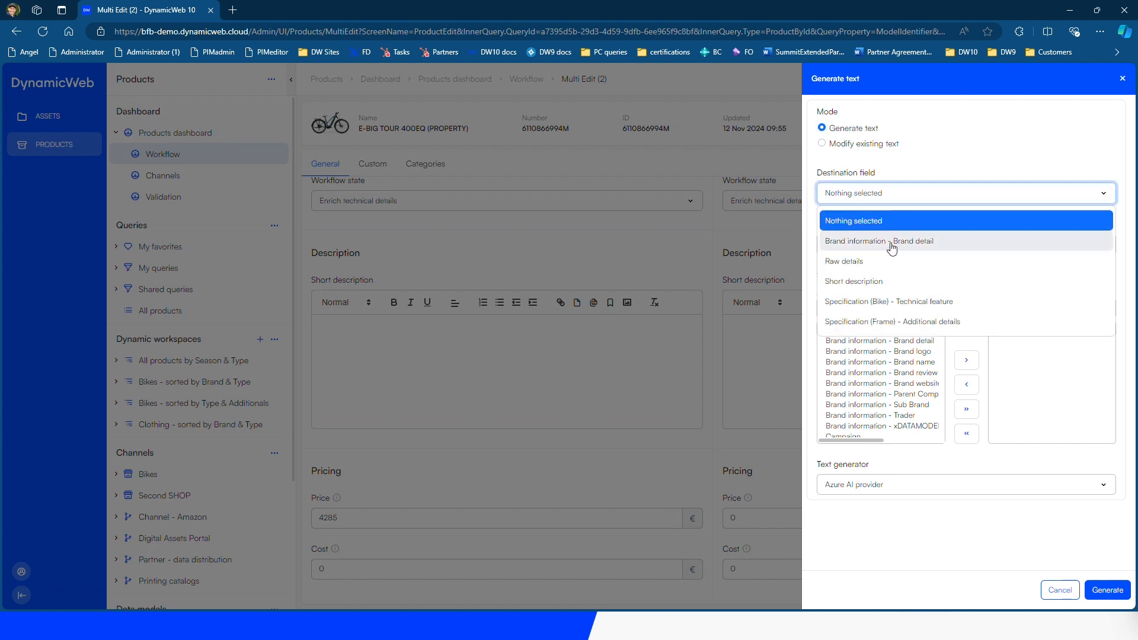
pyautogui.click(885, 282)
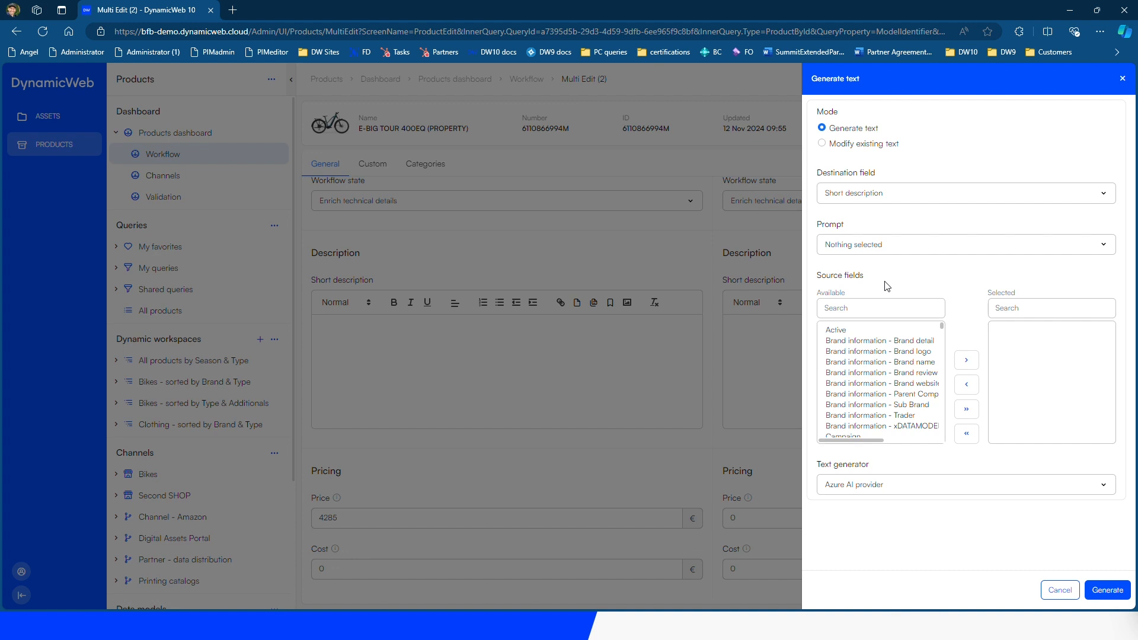
pyautogui.click(893, 246)
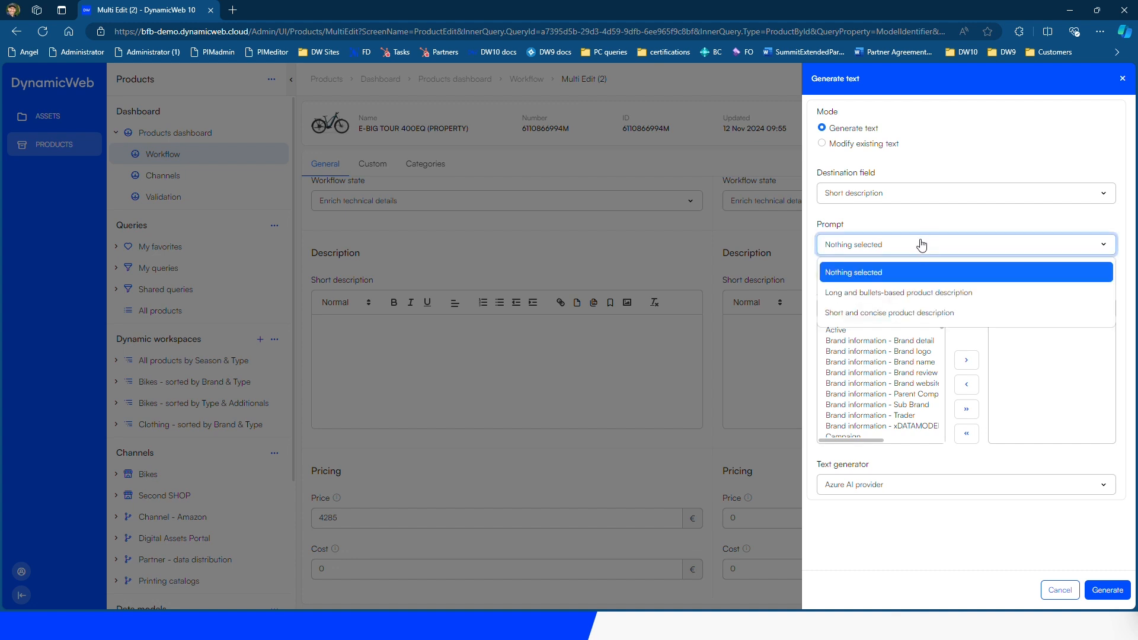
pyautogui.click(871, 314)
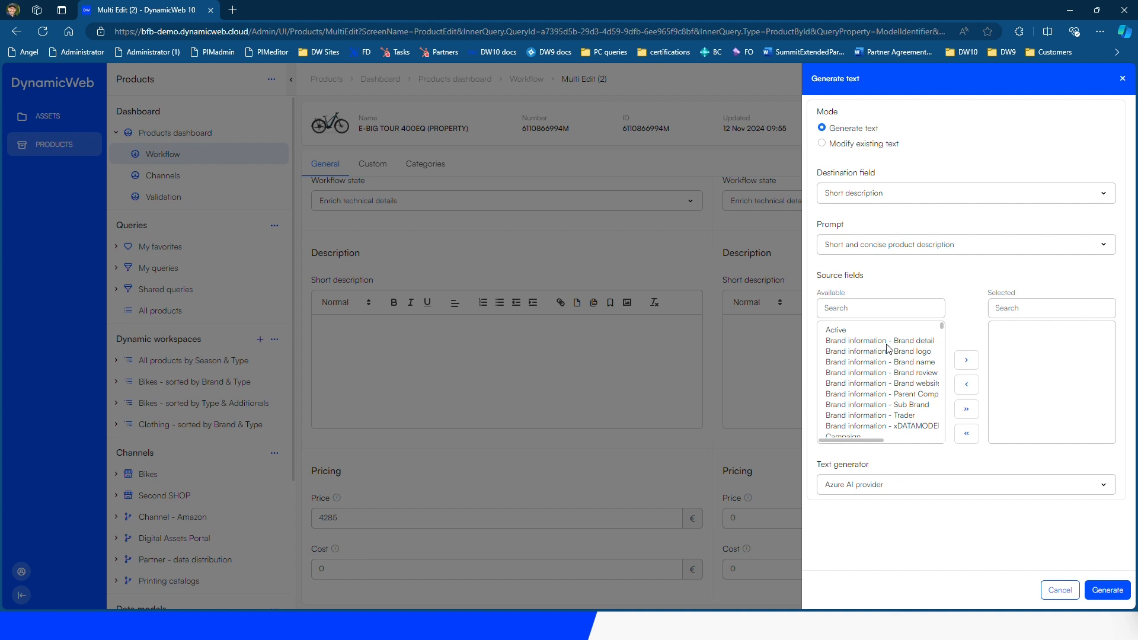
# Add Brand name, Brand website, Manufacturer and Material as source fields and generate the text
pyautogui.click(883, 308)
pyautogui.write('brand')
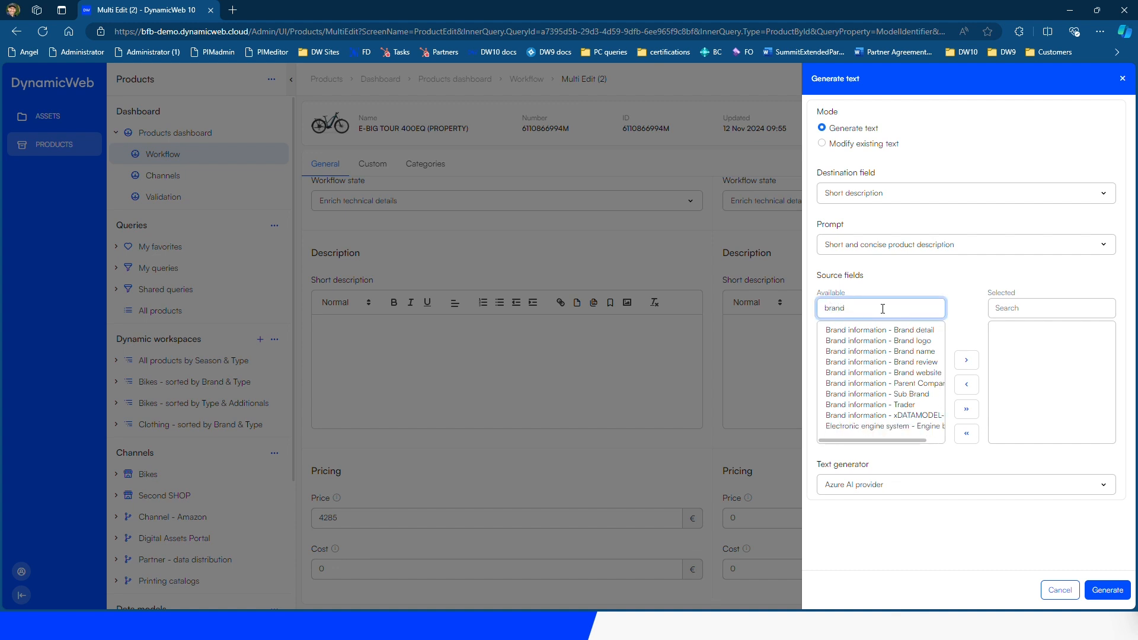
pyautogui.write(' name')
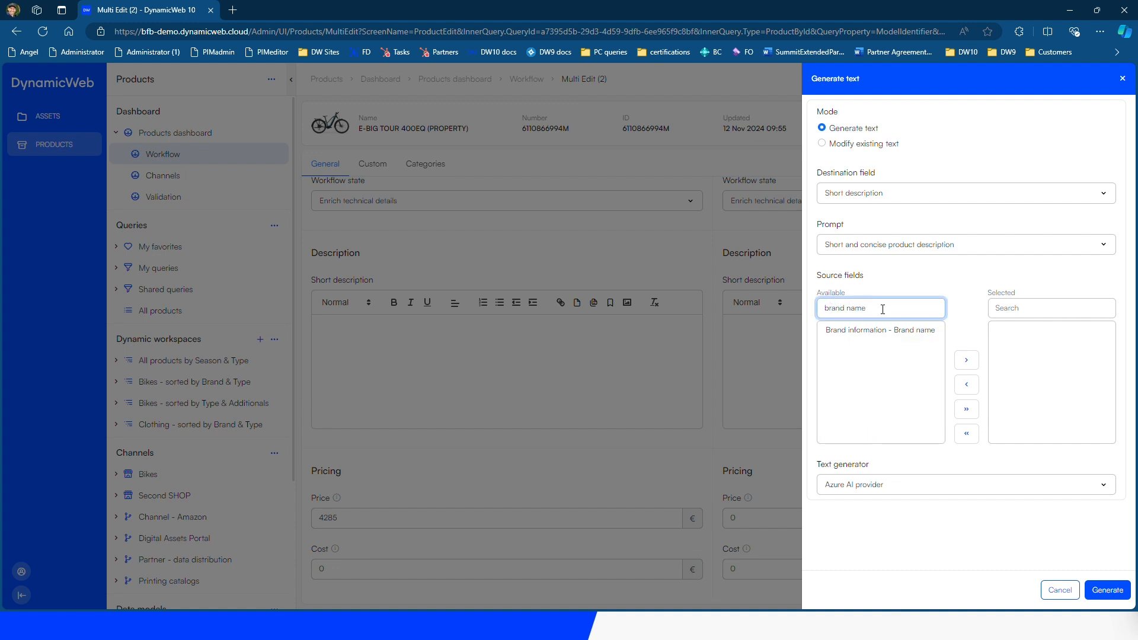
pyautogui.doubleClick(876, 330)
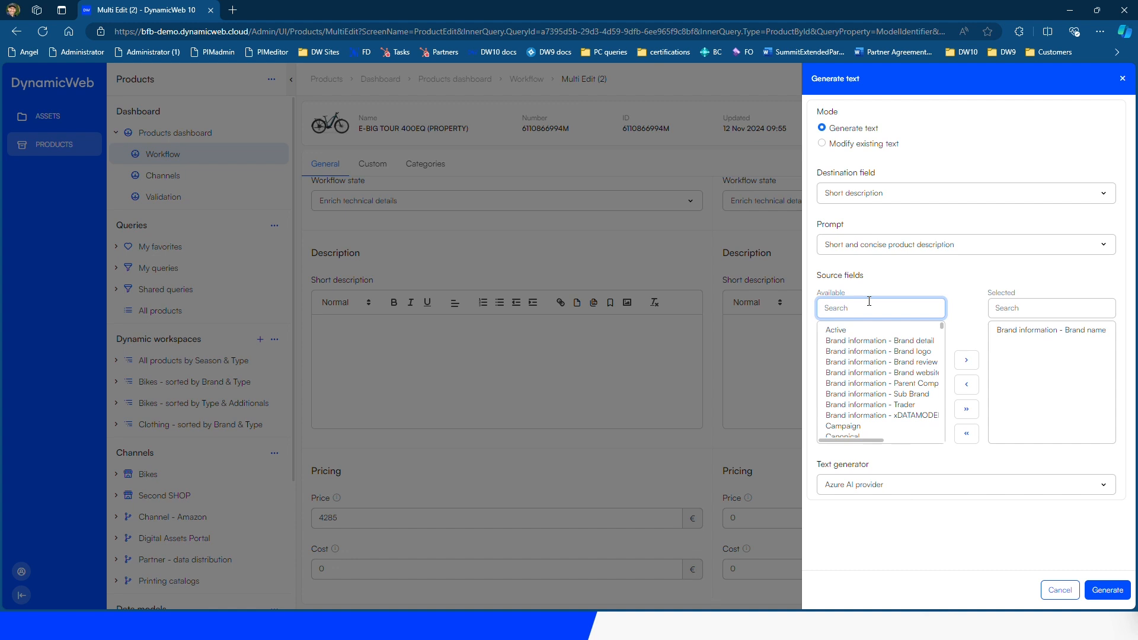
pyautogui.write('brand')
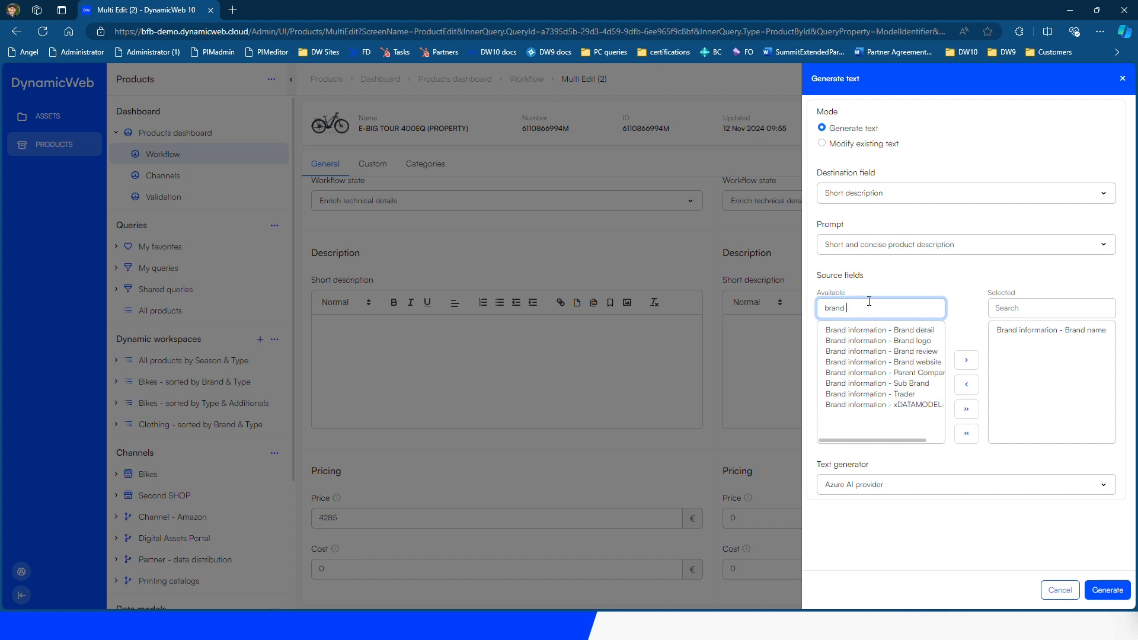
pyautogui.write(' web')
pyautogui.doubleClick(885, 330)
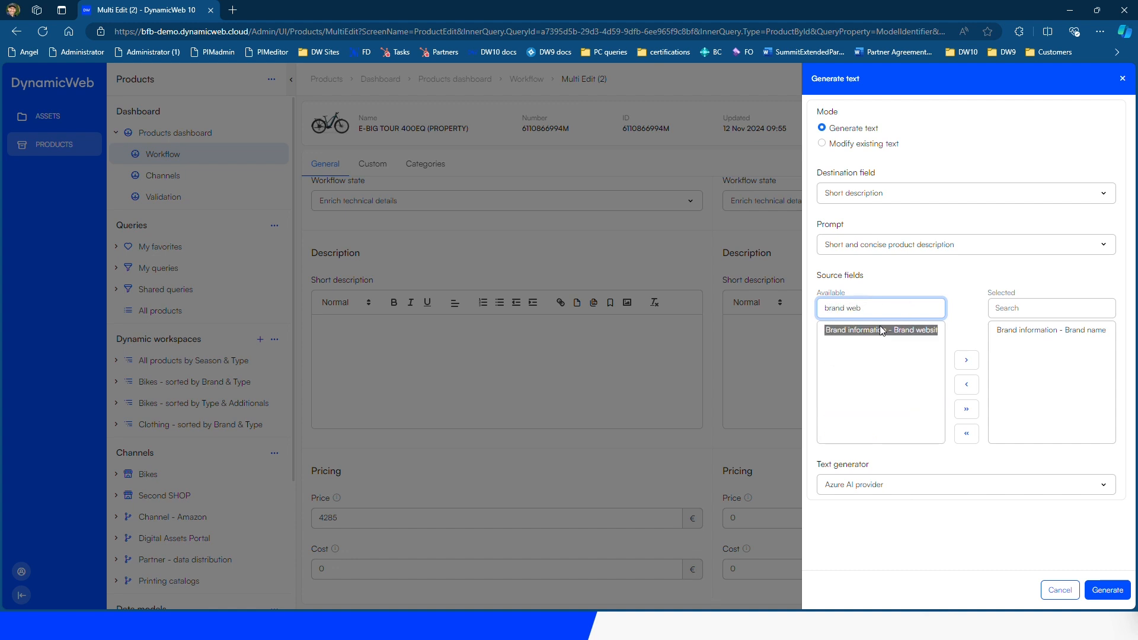
pyautogui.write('manu')
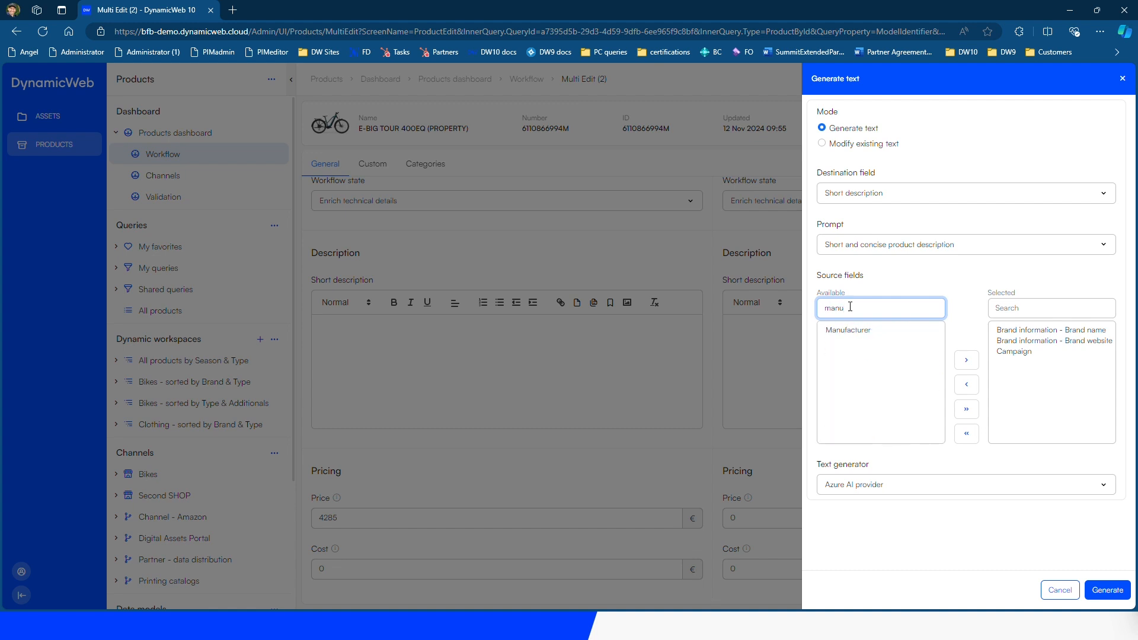
pyautogui.doubleClick(881, 330)
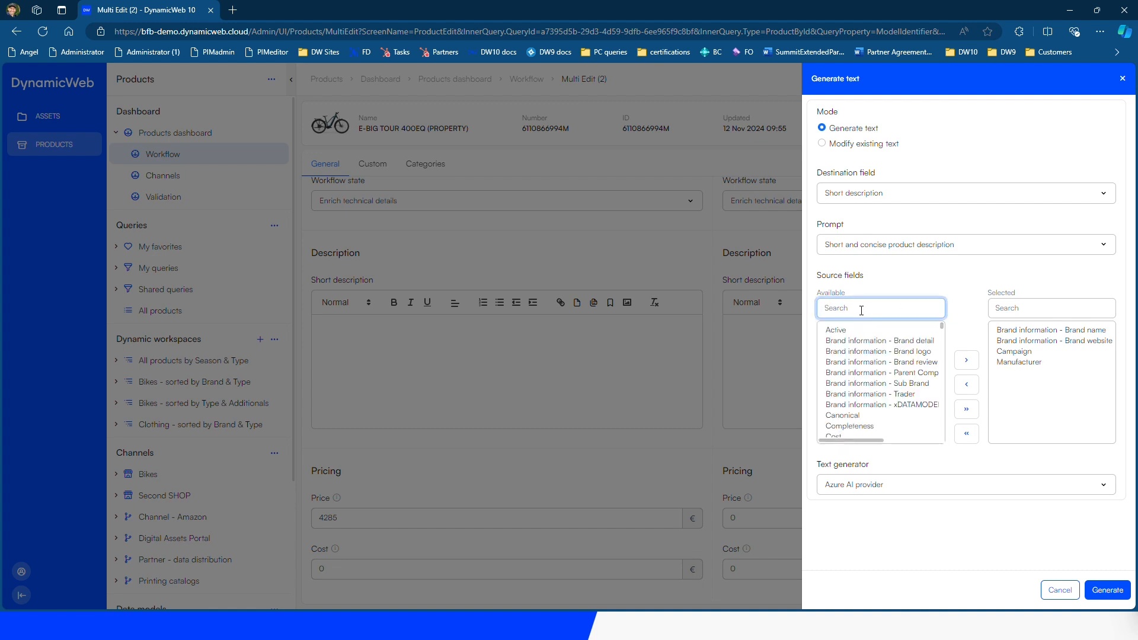
pyautogui.write('material')
pyautogui.scroll(-2, 874, 372)
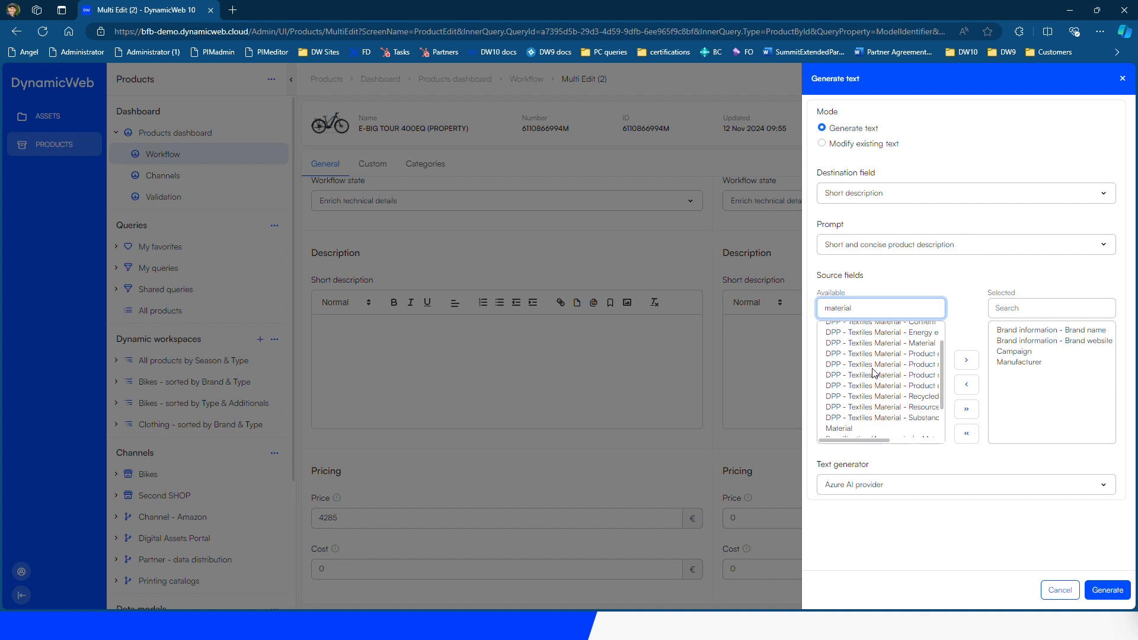
pyautogui.doubleClick(867, 389)
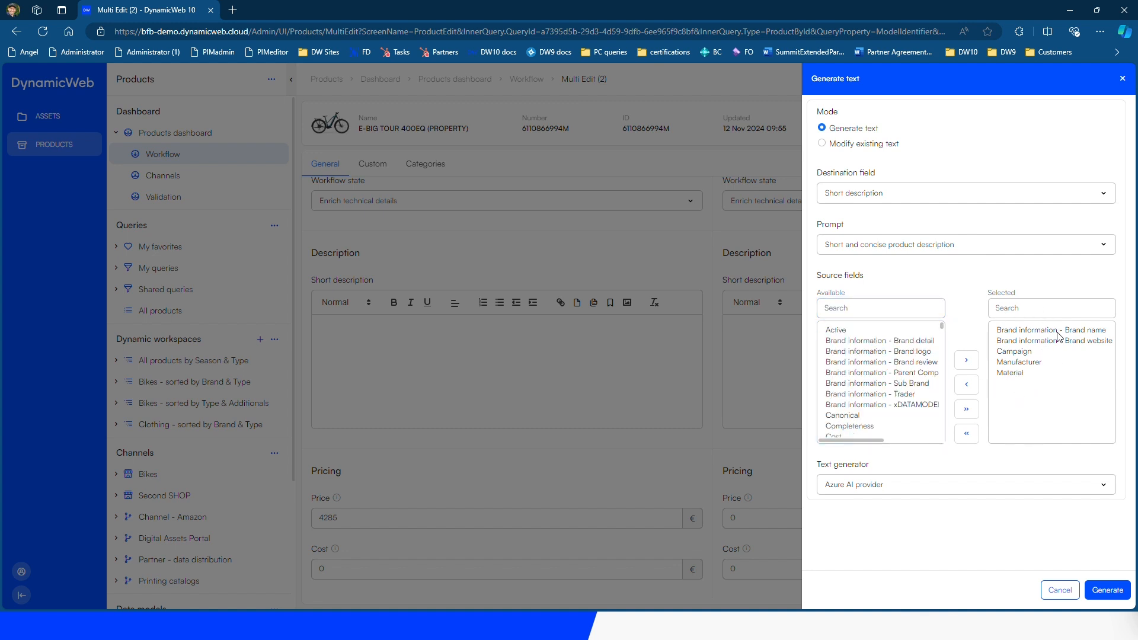
pyautogui.click(1105, 592)
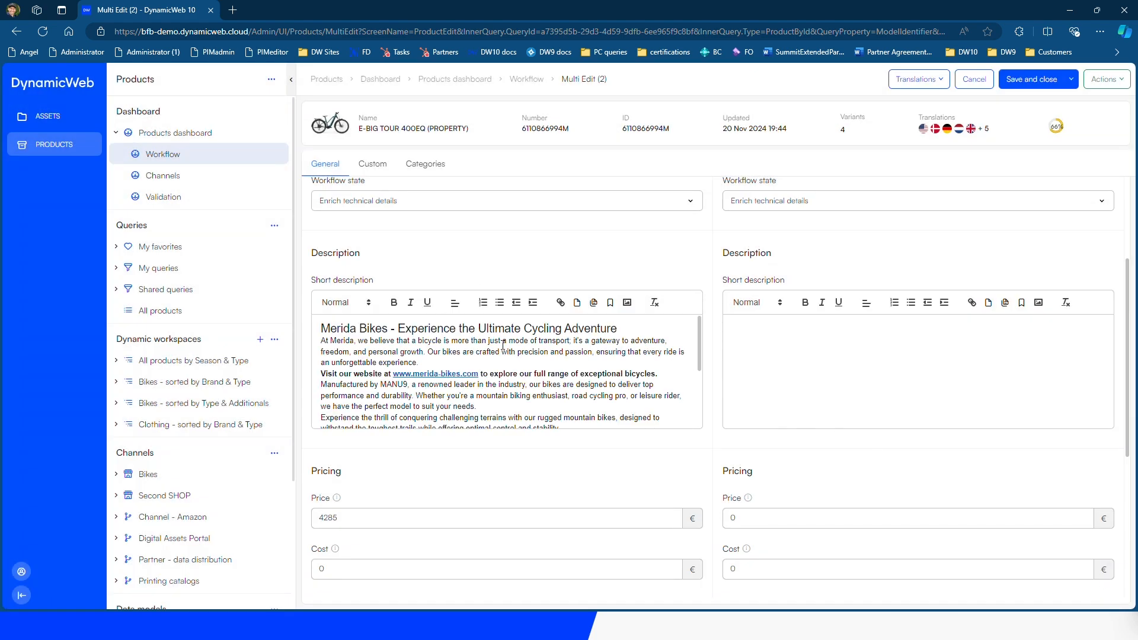
# Save the product, then machine-translate its Short description from English (US) into Deutsch
pyautogui.click(1019, 79)
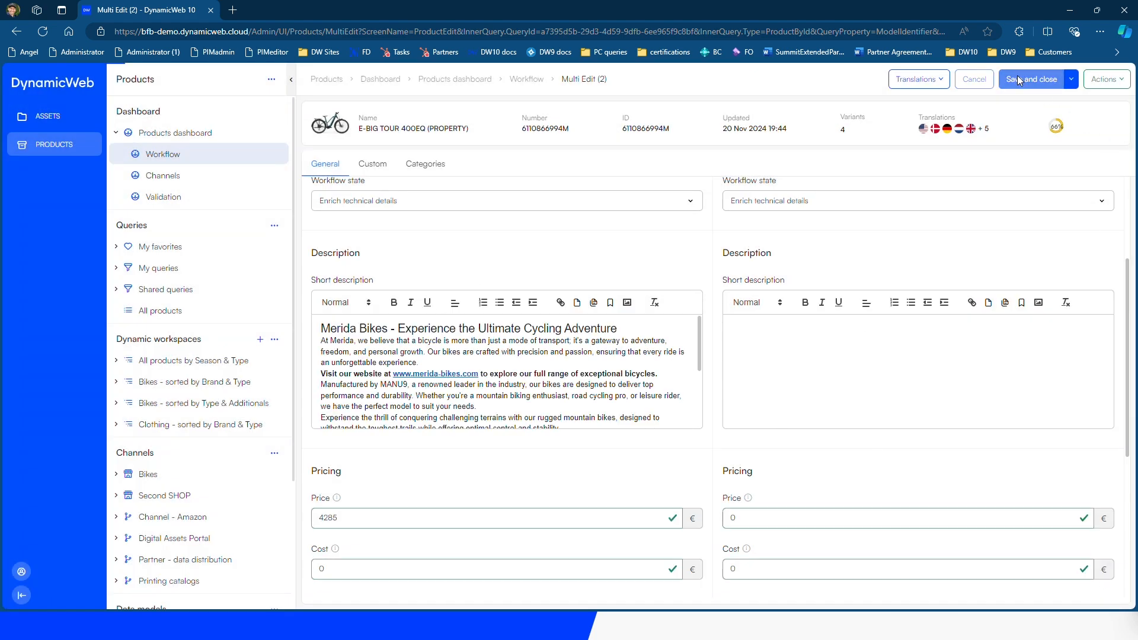
pyautogui.click(1126, 81)
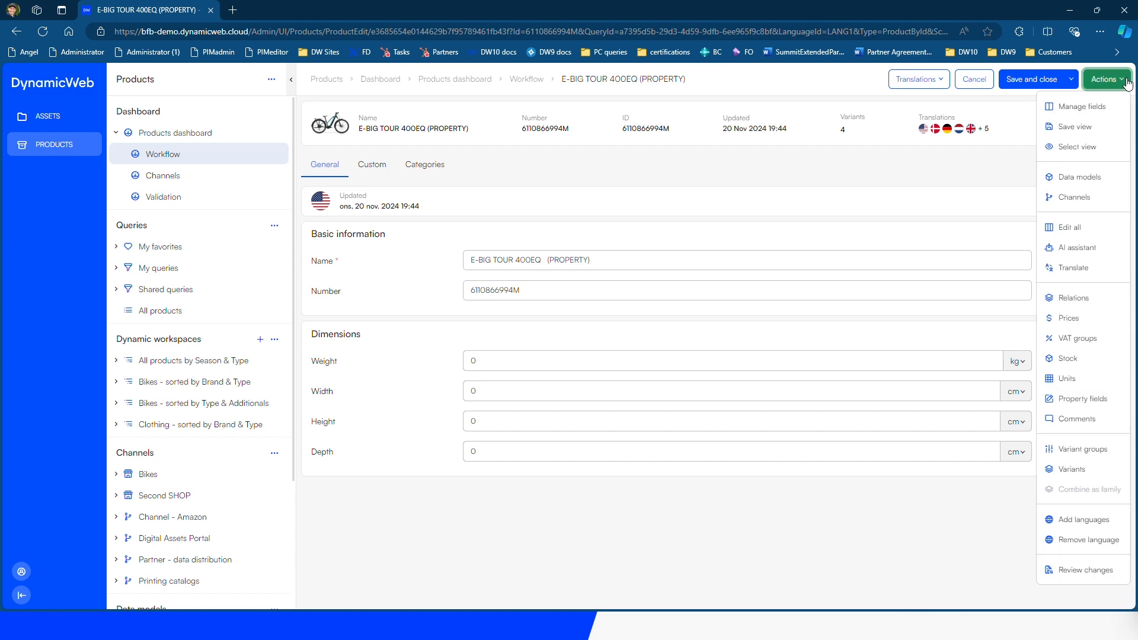
pyautogui.click(1083, 249)
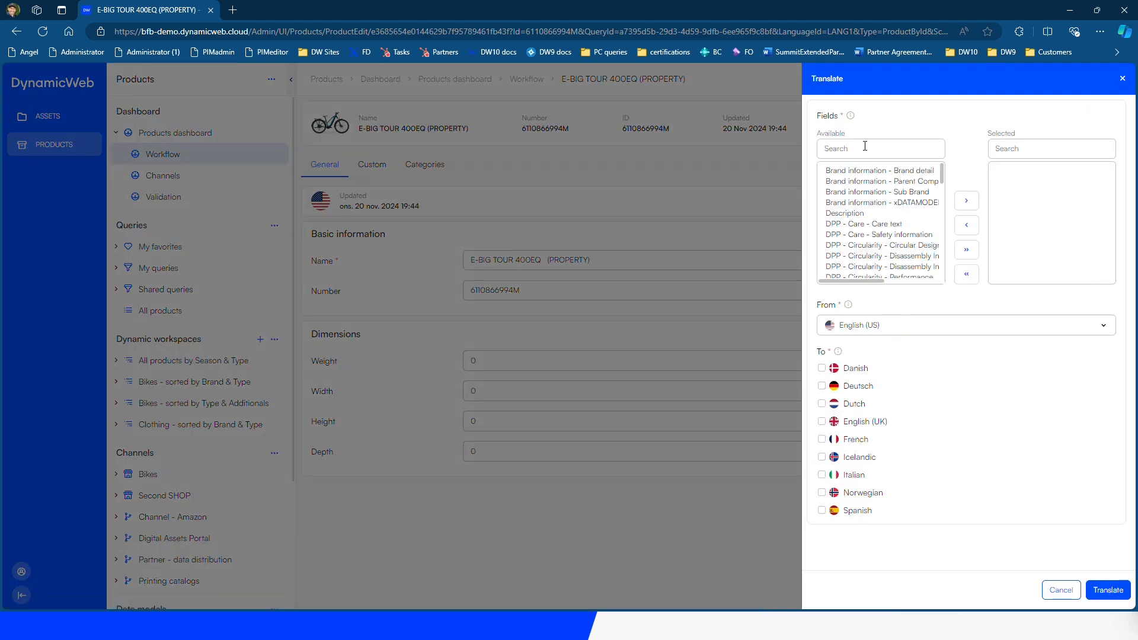
pyautogui.click(865, 146)
pyautogui.write('sh')
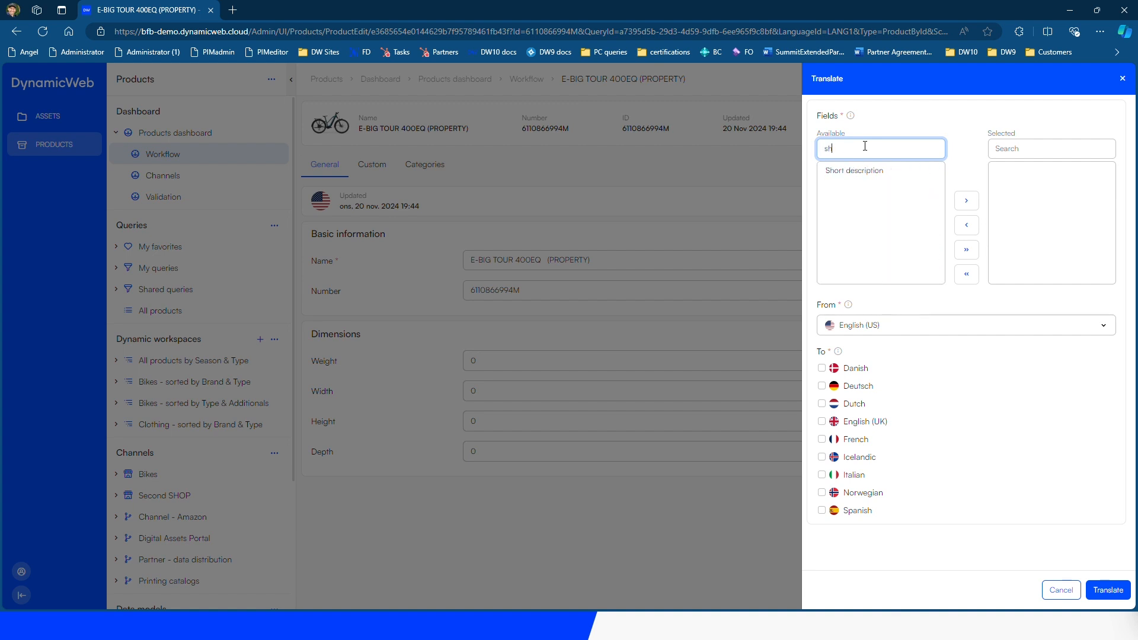
pyautogui.write('ro')
pyautogui.doubleClick(840, 172)
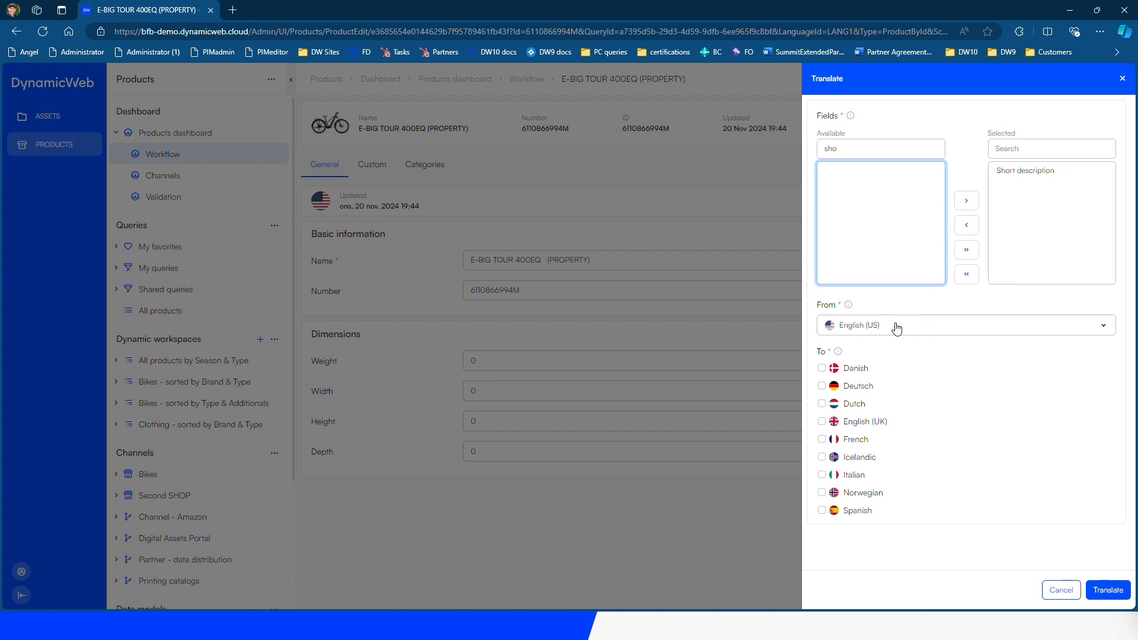
pyautogui.click(822, 386)
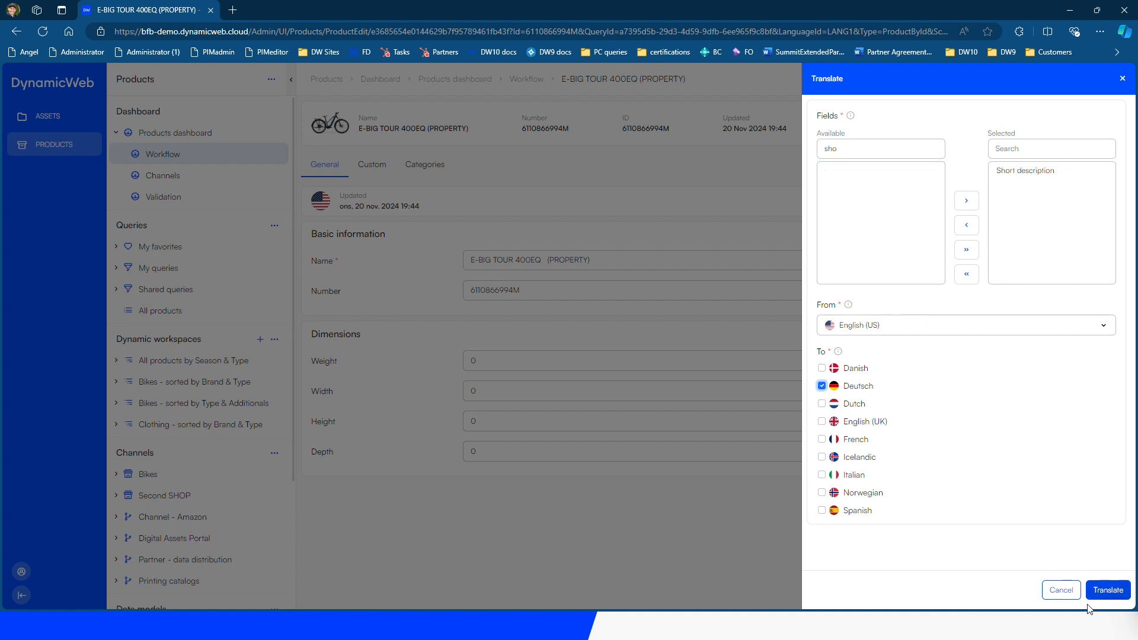
pyautogui.click(1104, 590)
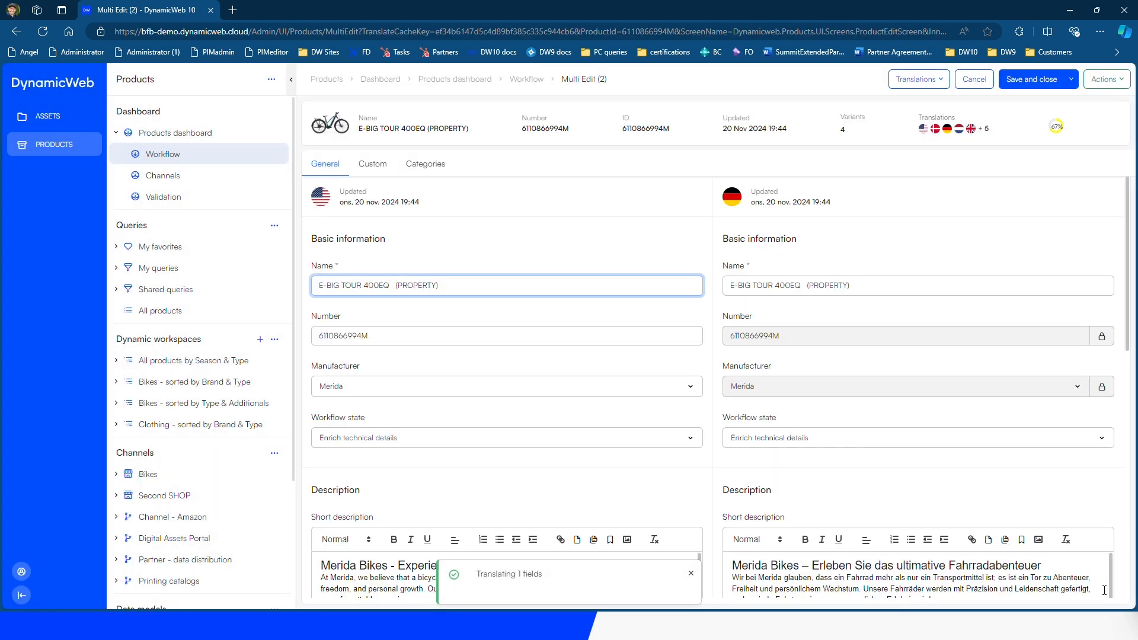
pyautogui.scroll(-3, 947, 493)
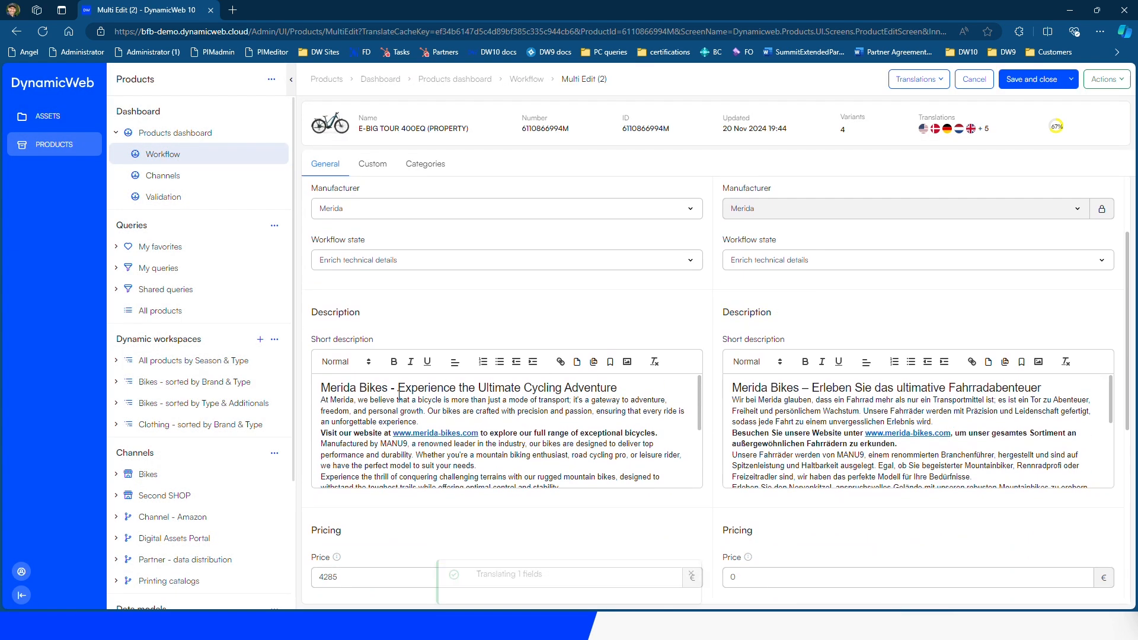